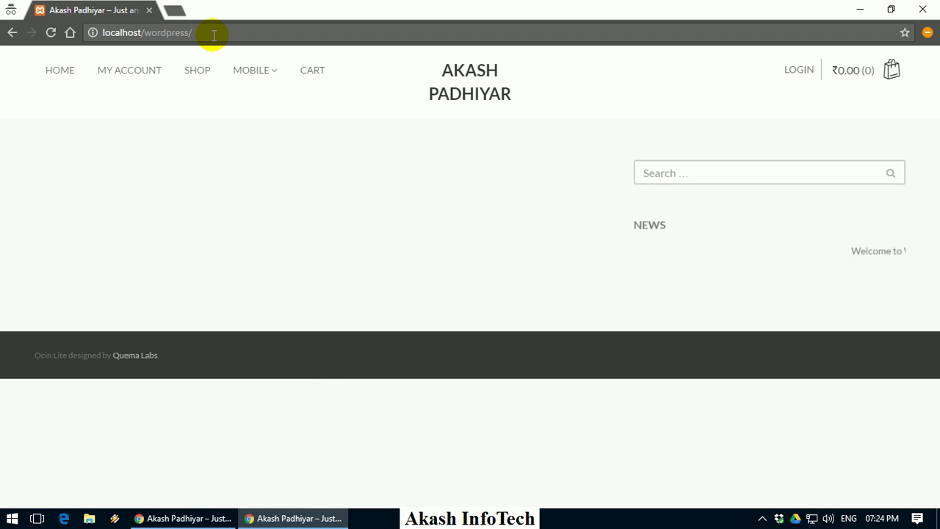
Browse the shop's Mobile category to find the Lenovo Vibe K5 Note among its 2 sale products
{"action": "left_click_drag", "start_coordinate": [231, 17], "coordinate": [294, 4]}
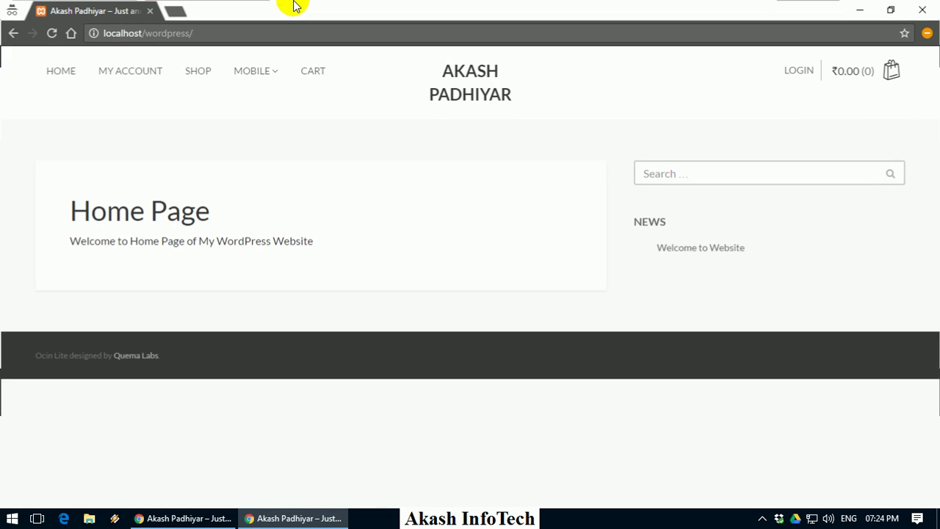
{"action": "mouse_move", "coordinate": [263, 65]}
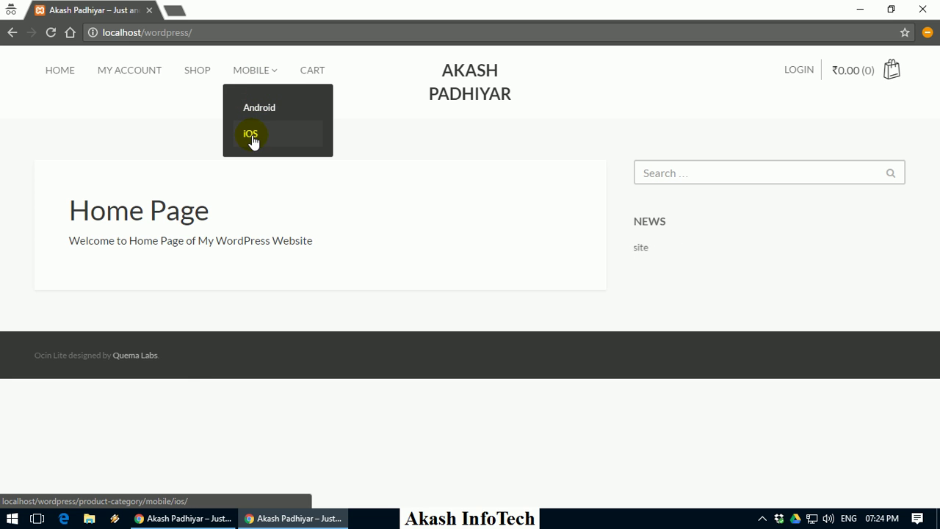
{"action": "left_click", "coordinate": [202, 79]}
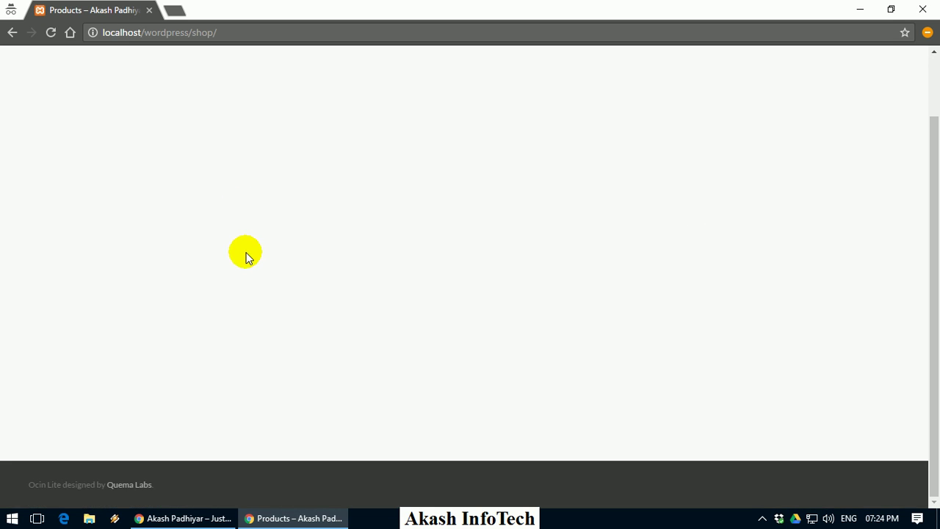
{"action": "left_click", "coordinate": [203, 257]}
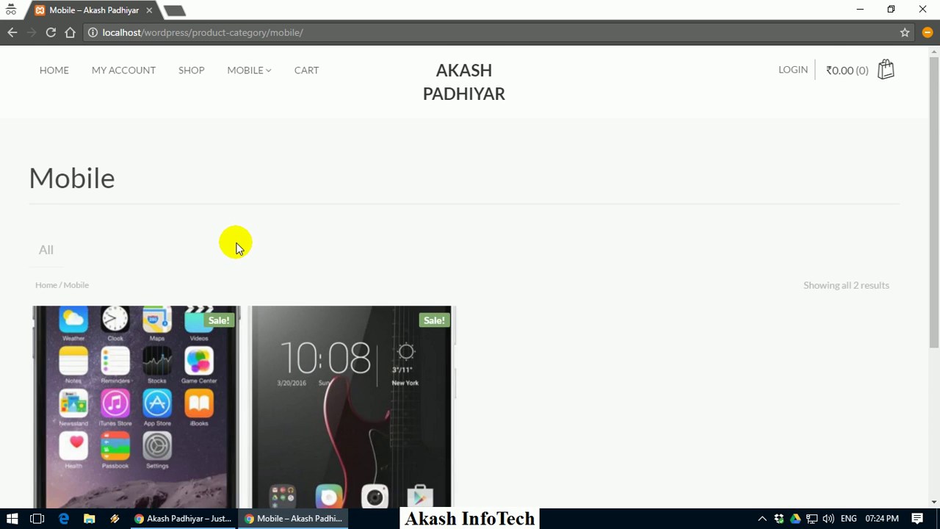
{"action": "scroll", "coordinate": [237, 250], "scroll_direction": "down", "scroll_amount": 2}
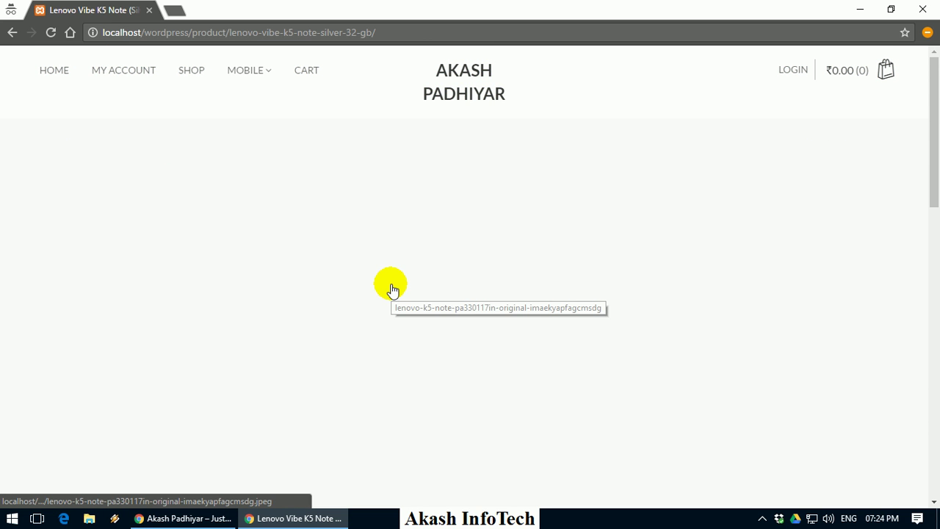
Look over the Lenovo Vibe K5 Note's Additional Information and Reviews tabs
{"action": "scroll", "coordinate": [781, 273], "scroll_direction": "down", "scroll_amount": 6}
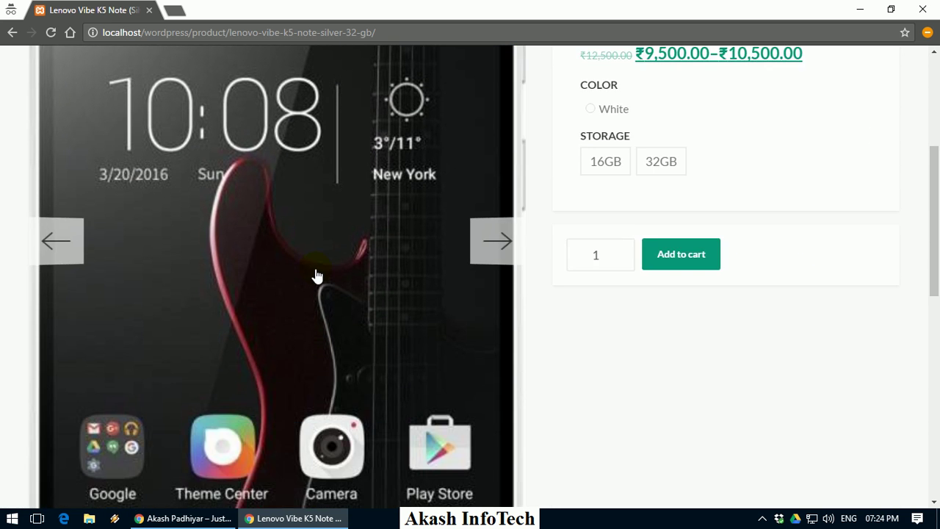
{"action": "scroll", "coordinate": [316, 273], "scroll_direction": "down", "scroll_amount": 4}
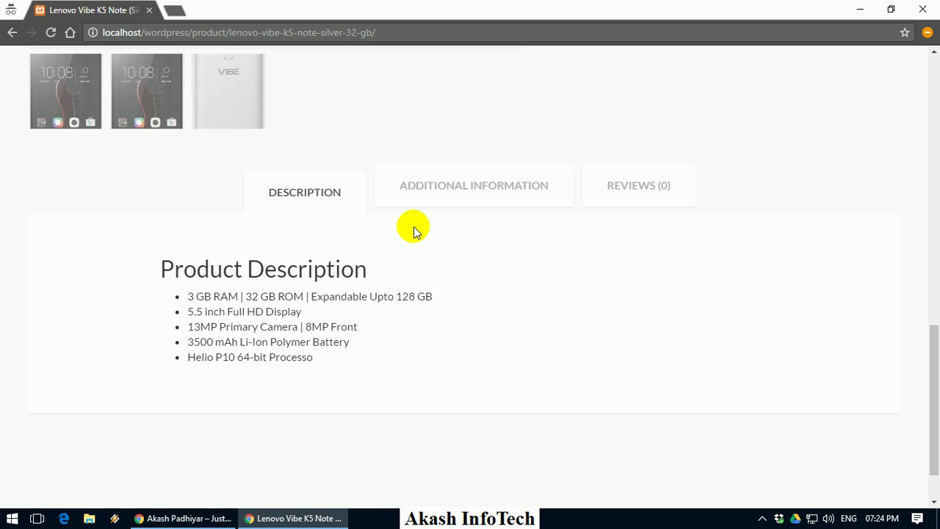
{"action": "left_click", "coordinate": [460, 196]}
{"action": "left_click", "coordinate": [656, 193]}
Select Color White and Storage 32GB so the ₹10,500.00 variant price appears
{"action": "scroll", "coordinate": [441, 342], "scroll_direction": "down", "scroll_amount": 4}
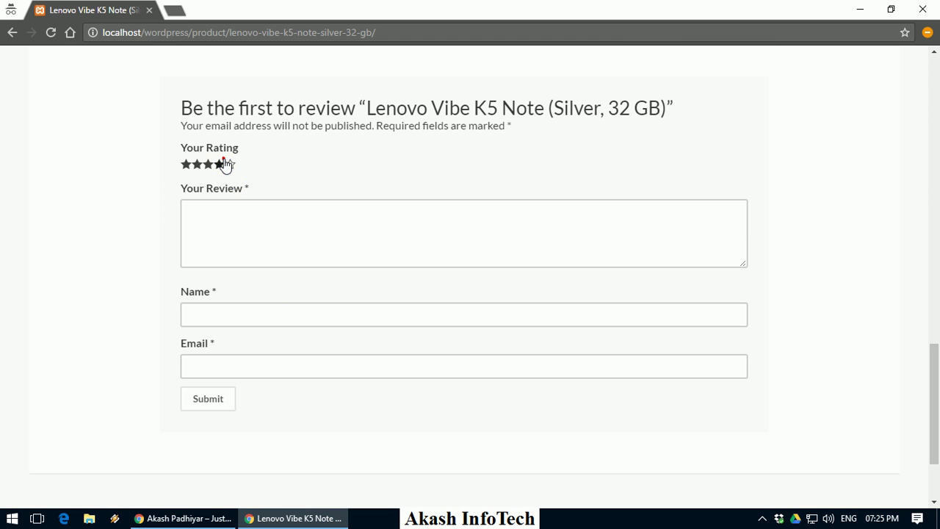
{"action": "scroll", "coordinate": [625, 316], "scroll_direction": "up", "scroll_amount": 15}
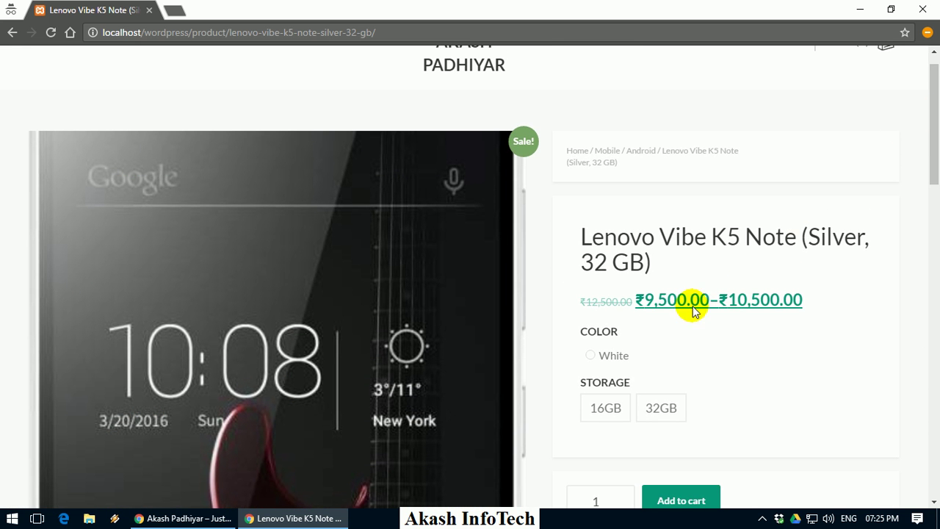
{"action": "left_click", "coordinate": [608, 356]}
{"action": "scroll", "coordinate": [595, 294], "scroll_direction": "down", "scroll_amount": 2}
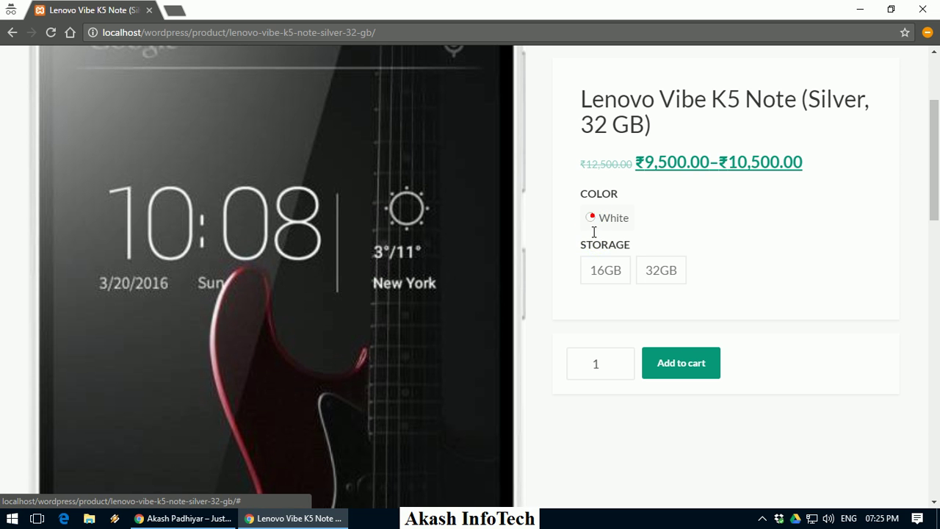
{"action": "left_click", "coordinate": [665, 278]}
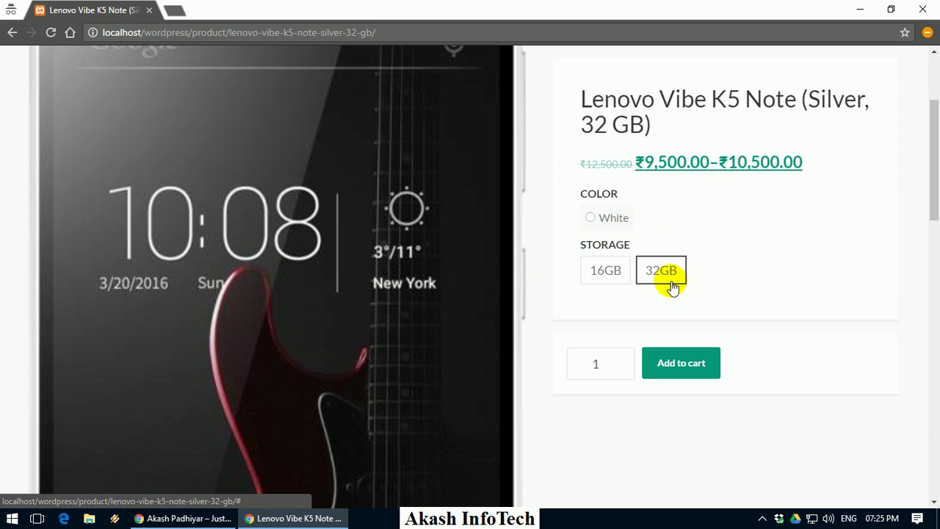
{"action": "left_click", "coordinate": [612, 220]}
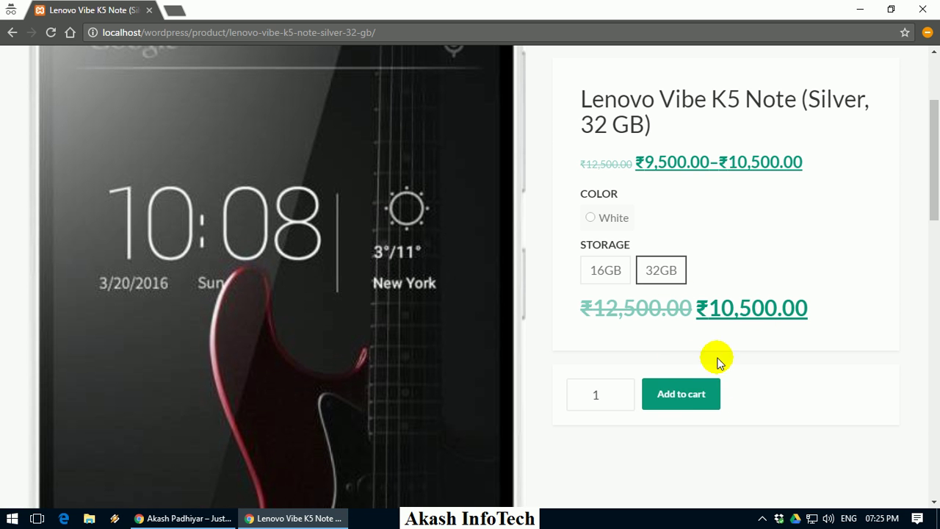
Add the White 32GB phone to the cart and update the quantity to 5
{"action": "left_click", "coordinate": [700, 397]}
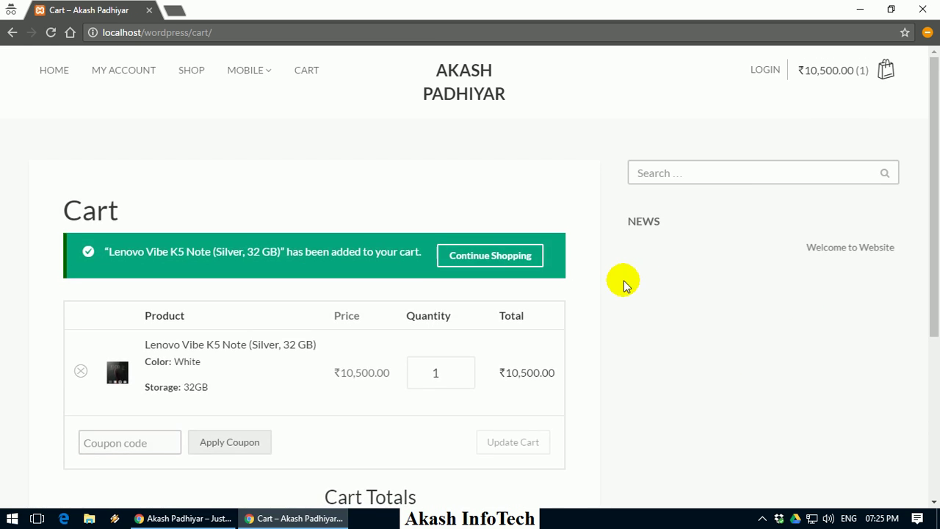
{"action": "left_click", "coordinate": [438, 375]}
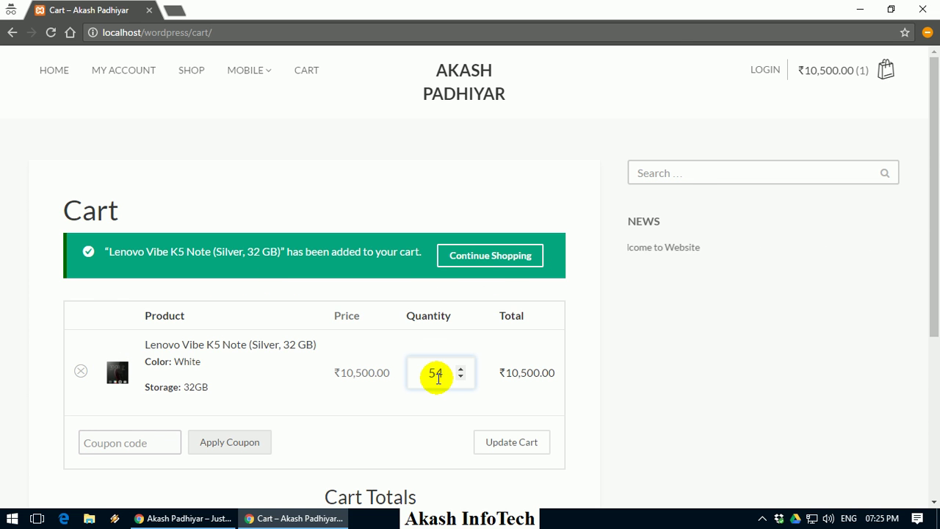
{"action": "key", "text": "BackSpace"}
{"action": "left_click", "coordinate": [512, 443]}
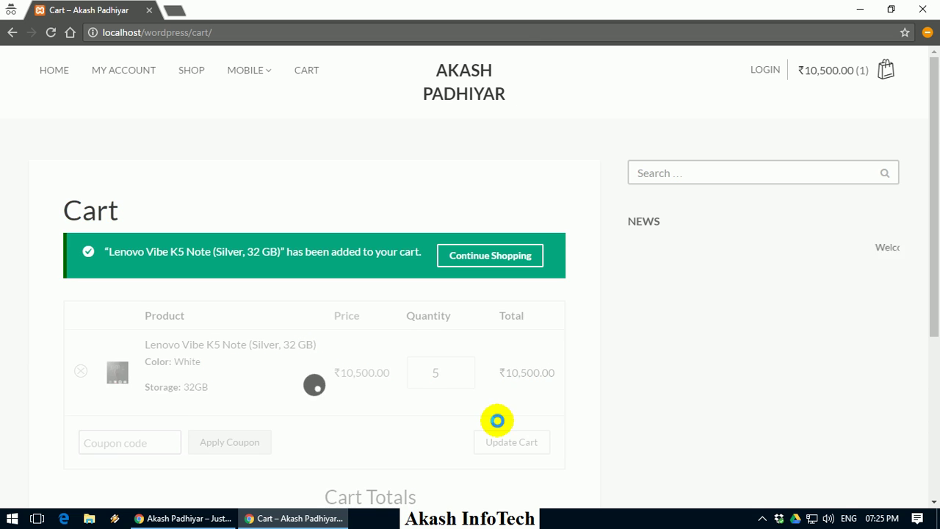
{"action": "scroll", "coordinate": [436, 405], "scroll_direction": "down", "scroll_amount": 2}
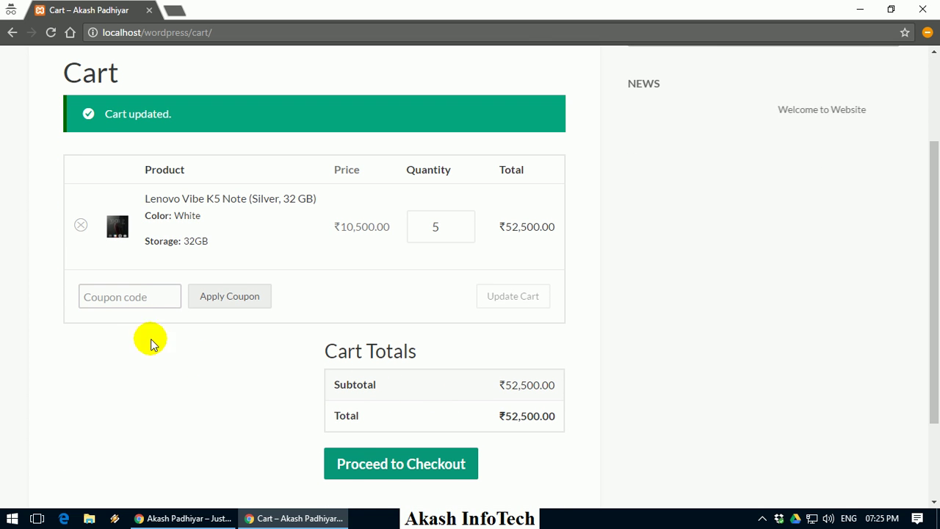
Apply coupon akashdhamaka, bringing the cart total to ₹39,375.00
{"action": "left_click", "coordinate": [126, 294]}
{"action": "type", "text": "aka"}
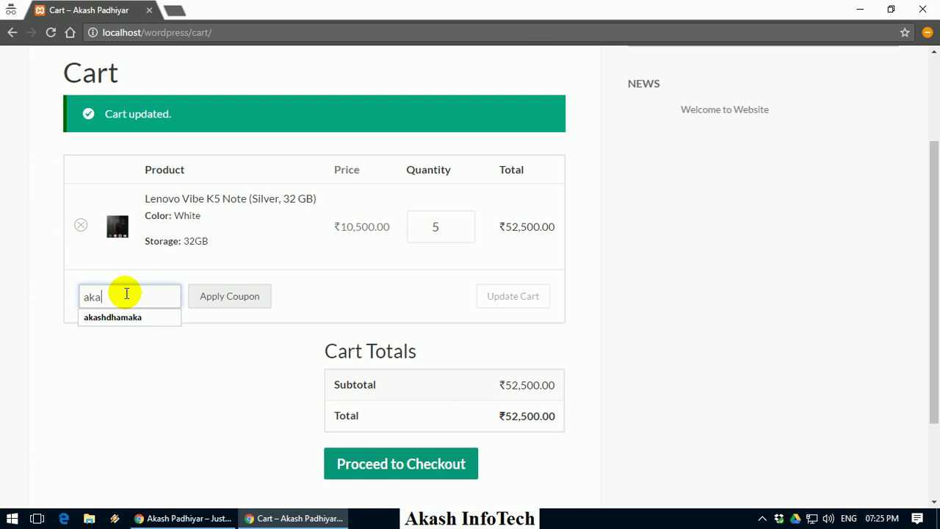
{"action": "type", "text": "sh"}
{"action": "key", "text": "Down"}
{"action": "key", "text": "Return"}
{"action": "left_click", "coordinate": [205, 297]}
{"action": "scroll", "coordinate": [542, 256], "scroll_direction": "down", "scroll_amount": 2}
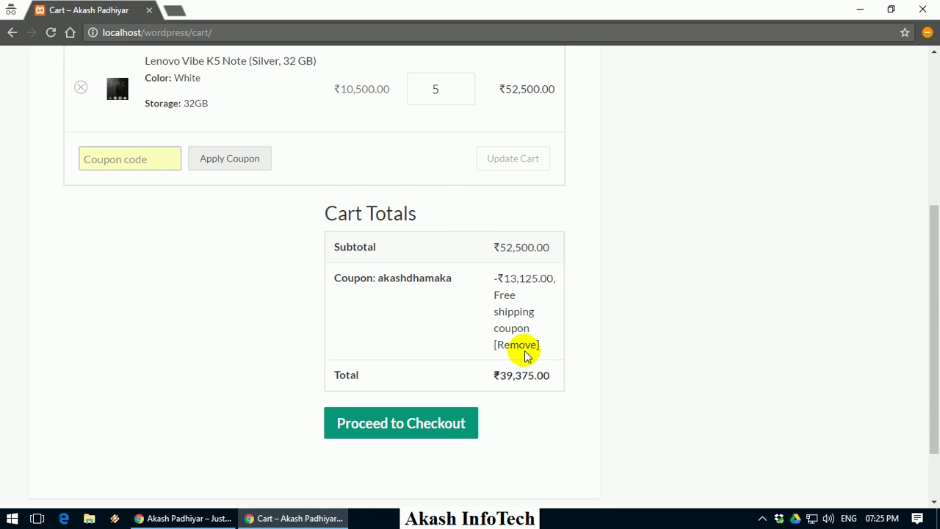
Proceed from the discounted cart to the checkout page and review the form
{"action": "left_click", "coordinate": [441, 410]}
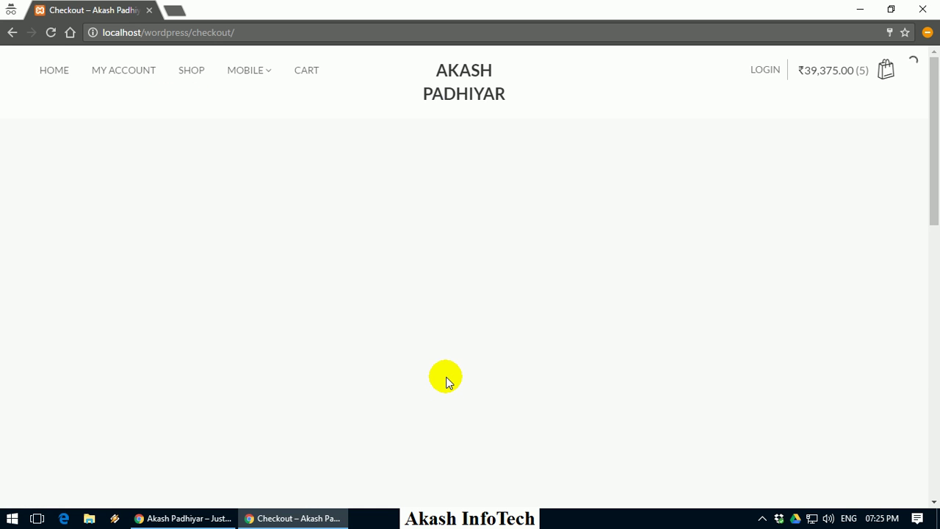
{"action": "scroll", "coordinate": [448, 380], "scroll_direction": "down", "scroll_amount": 1}
{"action": "scroll", "coordinate": [446, 382], "scroll_direction": "down", "scroll_amount": 2}
{"action": "scroll", "coordinate": [410, 316], "scroll_direction": "up", "scroll_amount": 2}
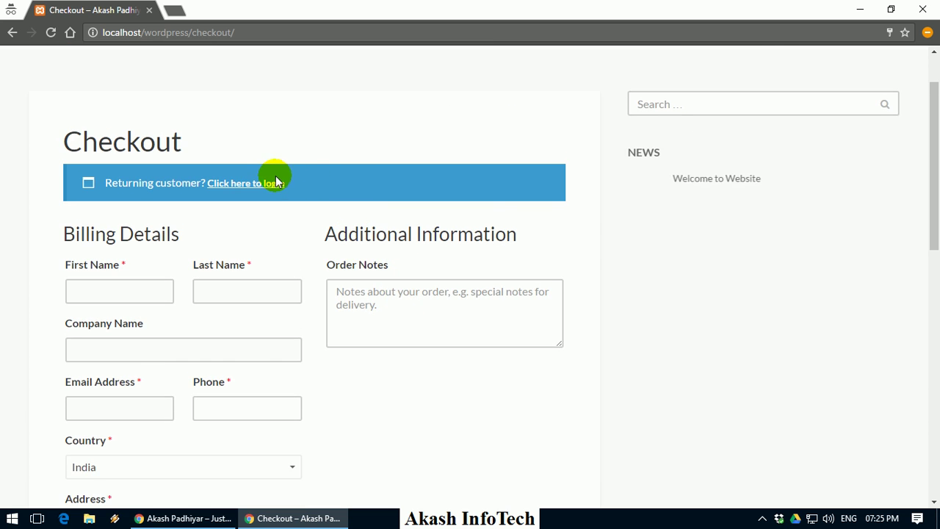
{"action": "scroll", "coordinate": [270, 184], "scroll_direction": "down", "scroll_amount": 9}
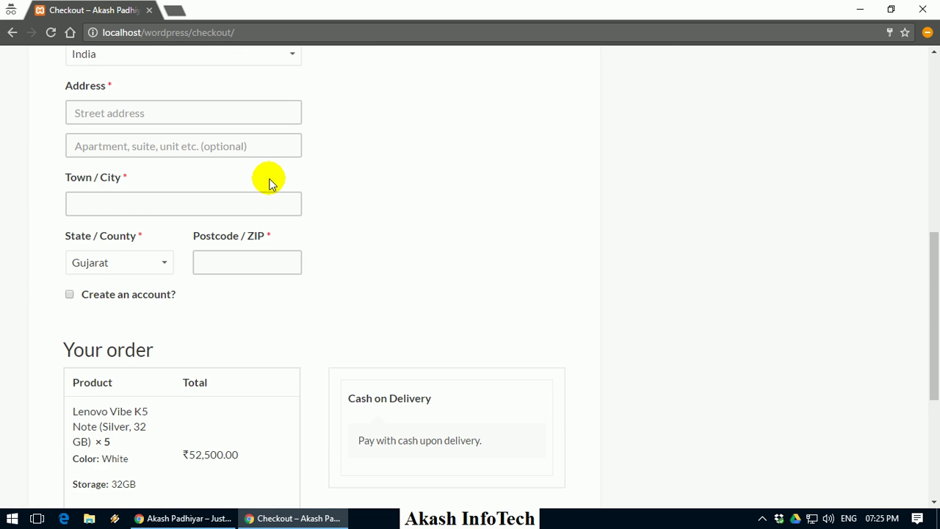
{"action": "scroll", "coordinate": [293, 220], "scroll_direction": "up", "scroll_amount": 1}
{"action": "scroll", "coordinate": [292, 221], "scroll_direction": "up", "scroll_amount": 10}
Enter the customer's first and last name, company name, e-mail address and phone number
{"action": "left_click", "coordinate": [155, 300]}
{"action": "key", "text": "Tab"}
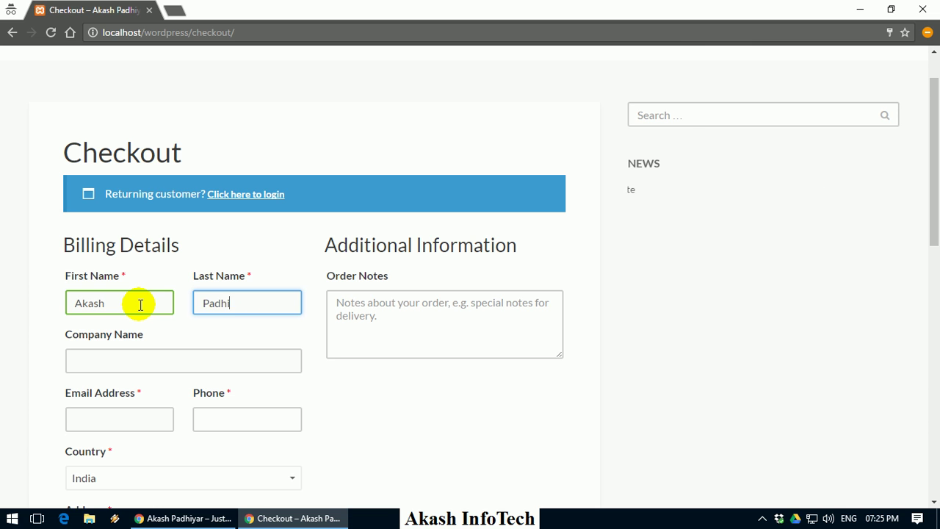
{"action": "key", "text": "Tab"}
{"action": "type", "text": "Akash InfoTech"}
{"action": "key", "text": "Tab"}
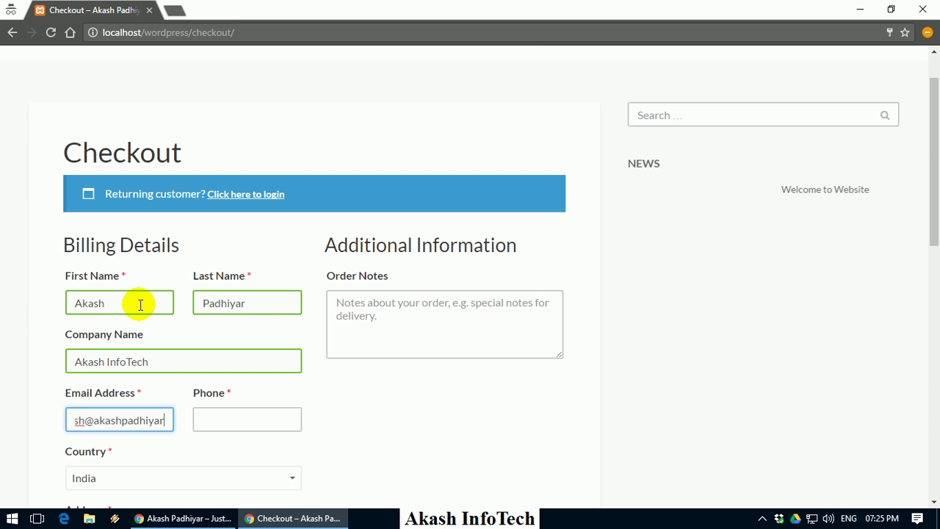
{"action": "key", "text": "Tab"}
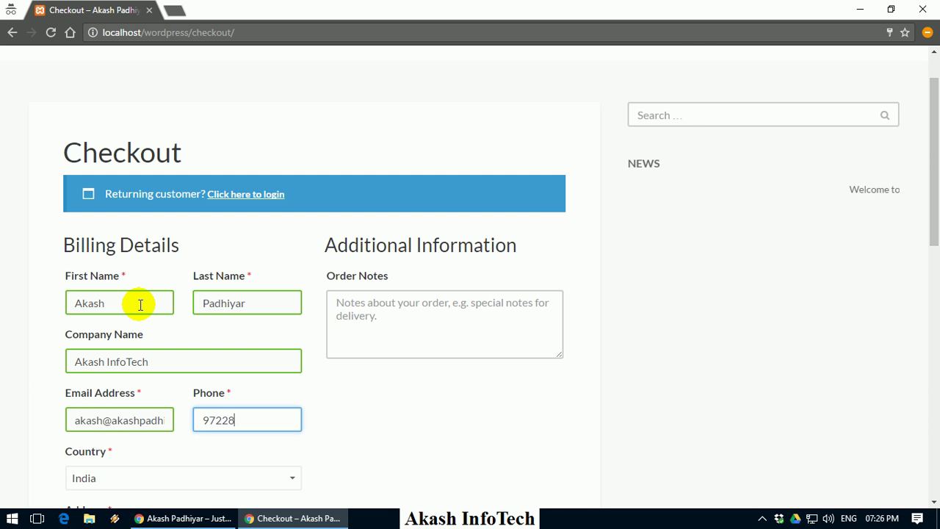
Finish the phone entry and set the billing country to India
{"action": "left_click", "coordinate": [285, 330]}
{"action": "scroll", "coordinate": [227, 273], "scroll_direction": "down", "scroll_amount": 2}
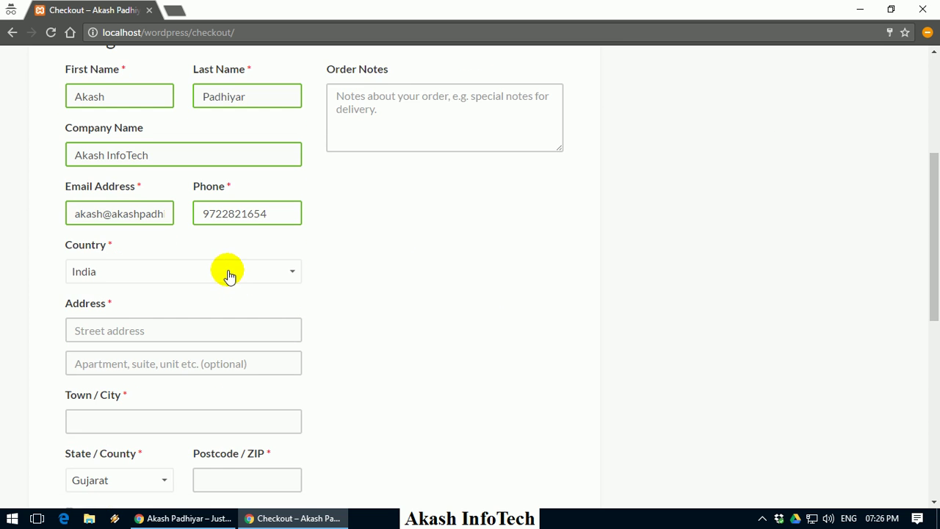
{"action": "scroll", "coordinate": [258, 249], "scroll_direction": "down", "scroll_amount": 1}
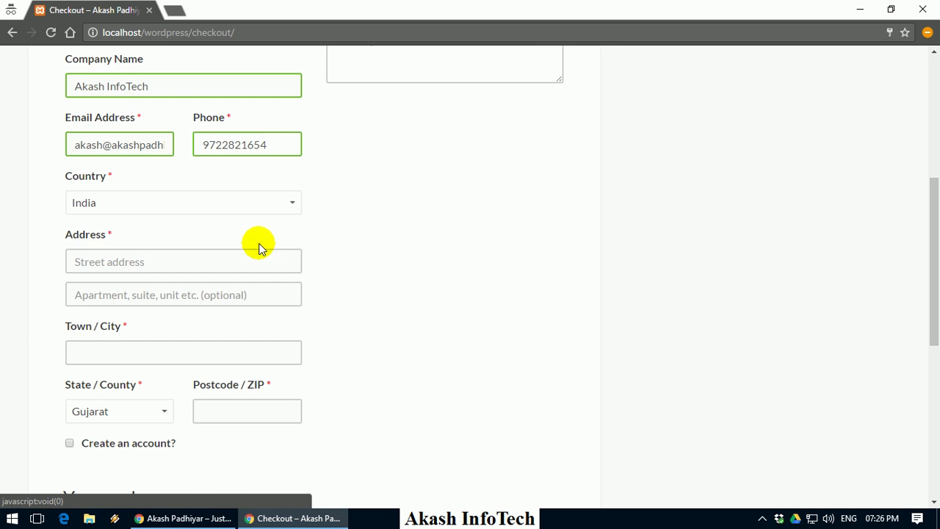
{"action": "left_click", "coordinate": [243, 195]}
{"action": "type", "text": "i"}
{"action": "key", "text": "Down"}
{"action": "key", "text": "Down"}
{"action": "key", "text": "Down"}
{"action": "key", "text": "Down"}
{"action": "key", "text": "Down"}
{"action": "key", "text": "Down"}
{"action": "key", "text": "Down"}
{"action": "key", "text": "Down"}
{"action": "key", "text": "Return"}
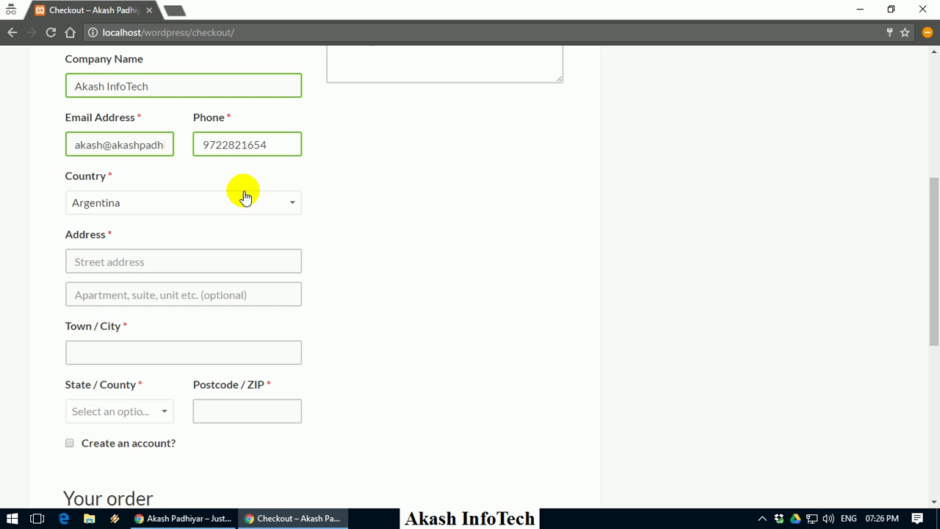
{"action": "left_click", "coordinate": [245, 197]}
{"action": "type", "text": "india"}
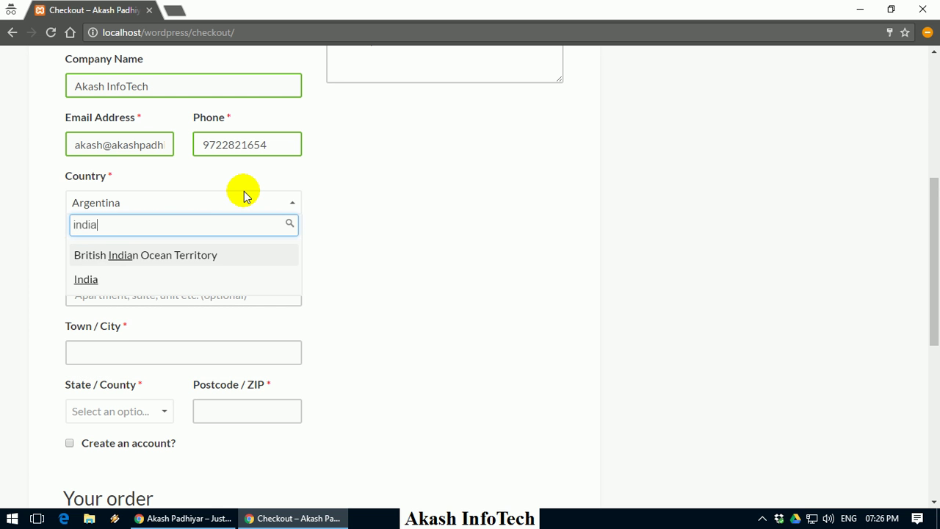
{"action": "left_click", "coordinate": [128, 275]}
Fill in street address and city Ahmedabad, state Gujarat, and postcode 380001
{"action": "left_click", "coordinate": [129, 270]}
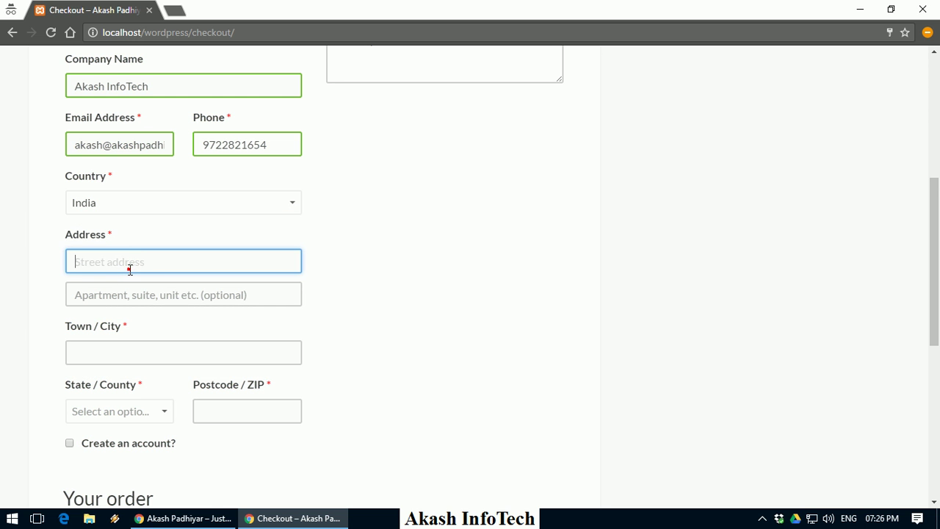
{"action": "key", "text": "Tab"}
{"action": "scroll", "coordinate": [130, 271], "scroll_direction": "down", "scroll_amount": 1}
{"action": "left_click", "coordinate": [133, 272]}
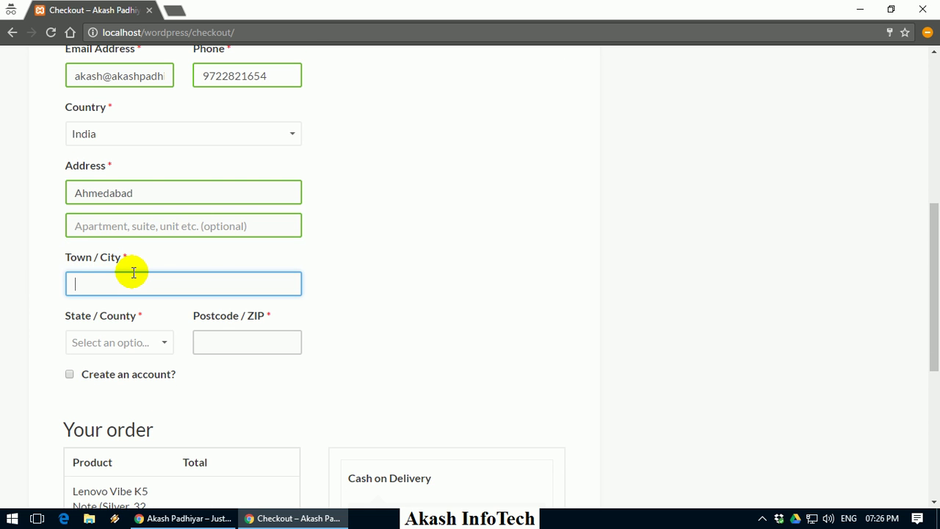
{"action": "left_click", "coordinate": [141, 340]}
{"action": "type", "text": "gu"}
{"action": "key", "text": "Return"}
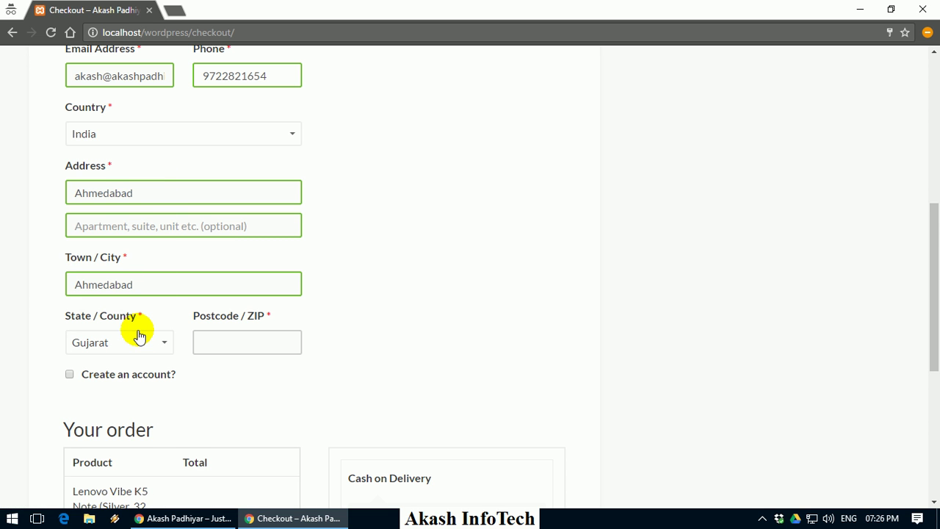
{"action": "left_click", "coordinate": [245, 338]}
{"action": "type", "text": "380001"}
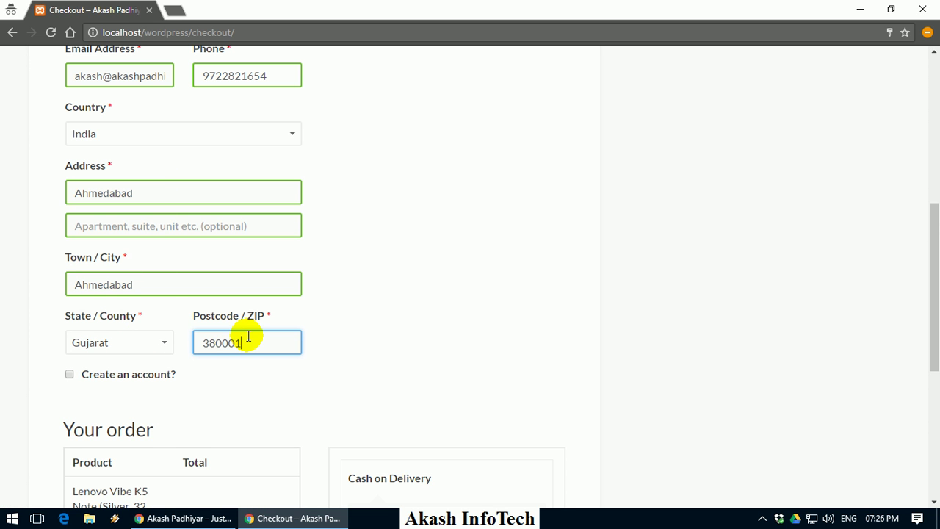
{"action": "scroll", "coordinate": [248, 334], "scroll_direction": "down", "scroll_amount": 2}
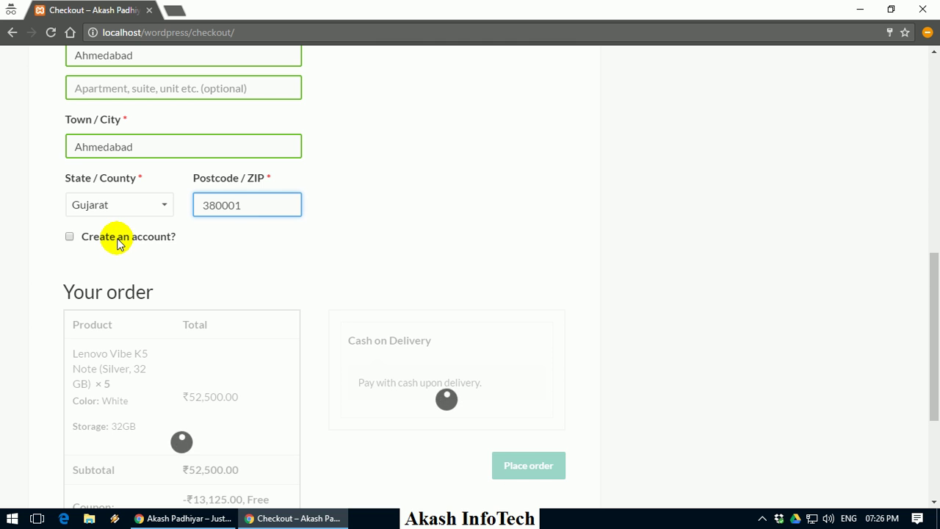
Tick Create an account? and enter an account password
{"action": "left_click", "coordinate": [117, 242]}
{"action": "scroll", "coordinate": [110, 256], "scroll_direction": "down", "scroll_amount": 2}
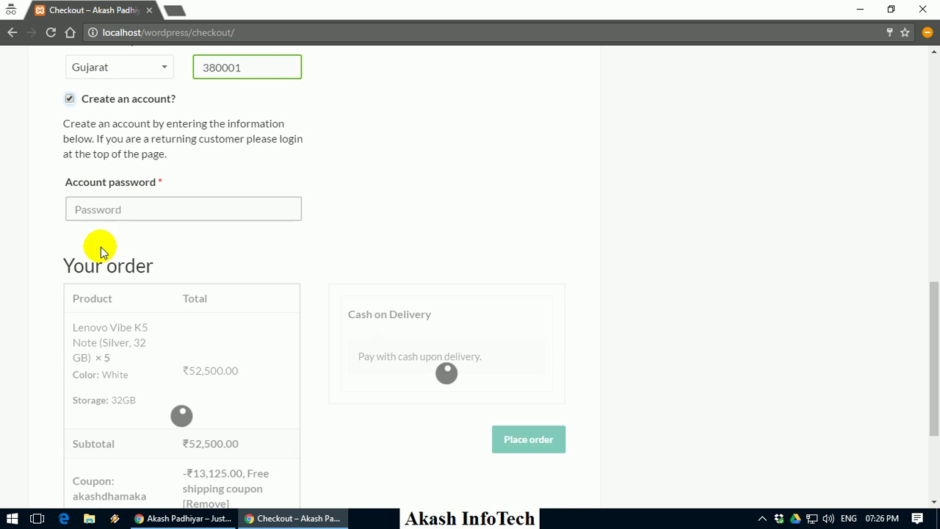
{"action": "left_click", "coordinate": [122, 209]}
{"action": "type", "text": "123"}
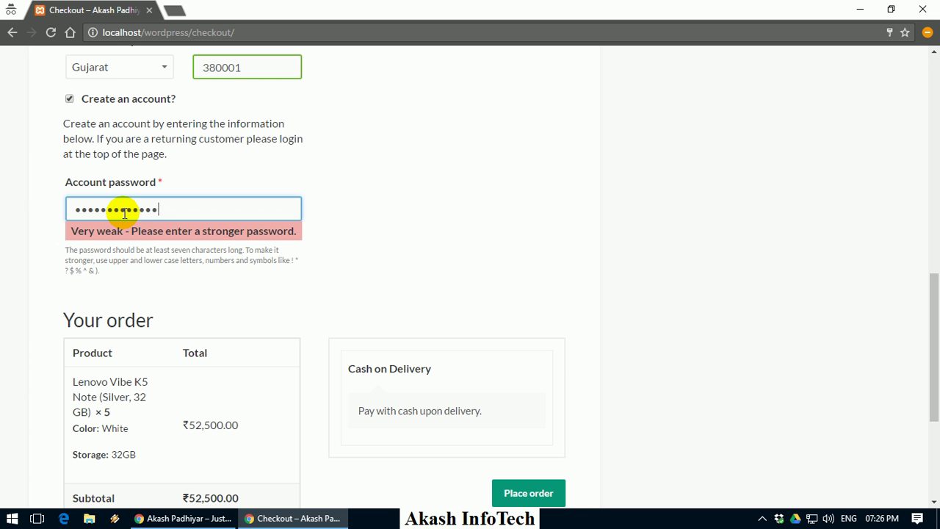
Place the cash-on-delivery order, confirm order 69 received for ₹39,375.00, then go to My Account
{"action": "scroll", "coordinate": [384, 185], "scroll_direction": "down", "scroll_amount": 2}
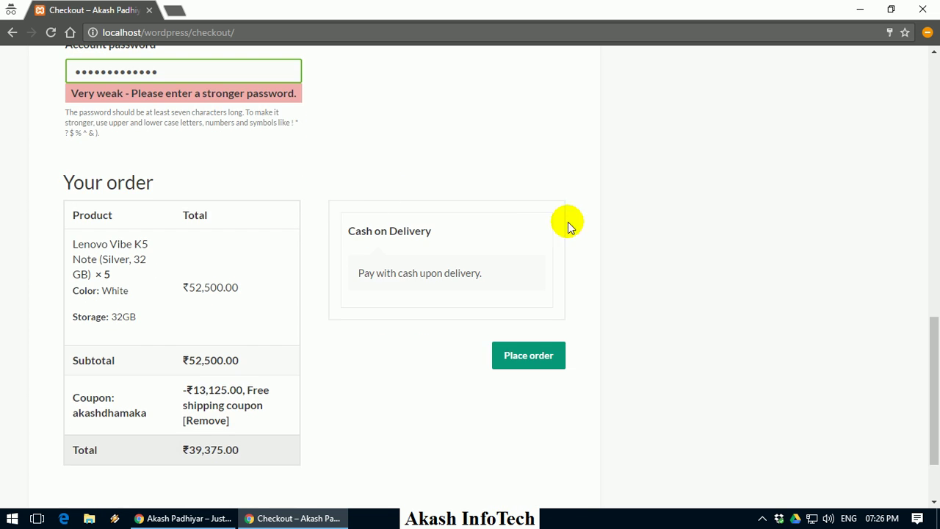
{"action": "left_click", "coordinate": [544, 356]}
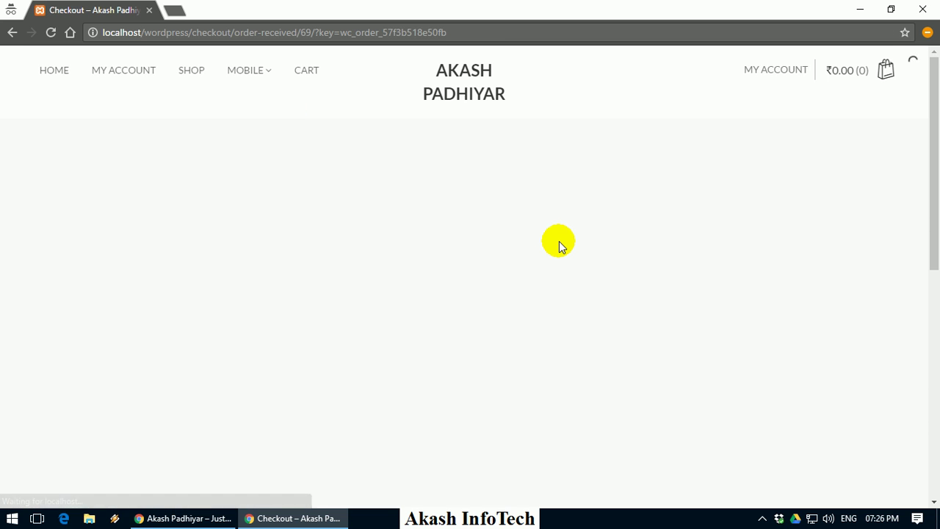
{"action": "scroll", "coordinate": [431, 218], "scroll_direction": "down", "scroll_amount": 4}
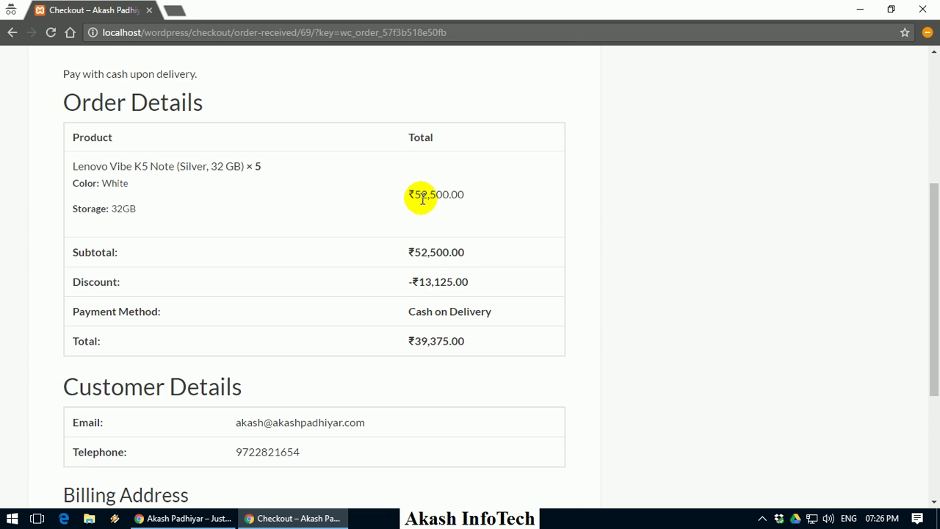
{"action": "scroll", "coordinate": [287, 279], "scroll_direction": "down", "scroll_amount": 3}
{"action": "scroll", "coordinate": [335, 256], "scroll_direction": "up", "scroll_amount": 6}
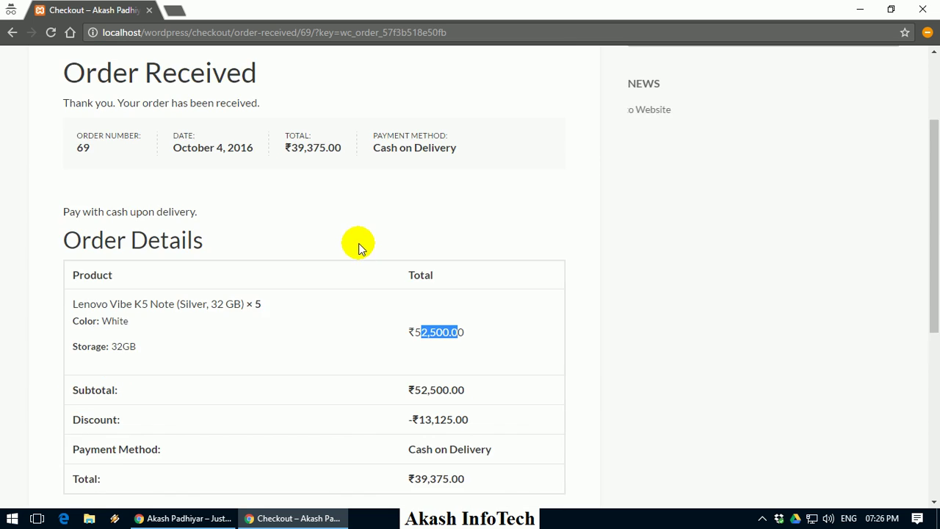
{"action": "left_click_drag", "start_coordinate": [87, 243], "coordinate": [305, 245]}
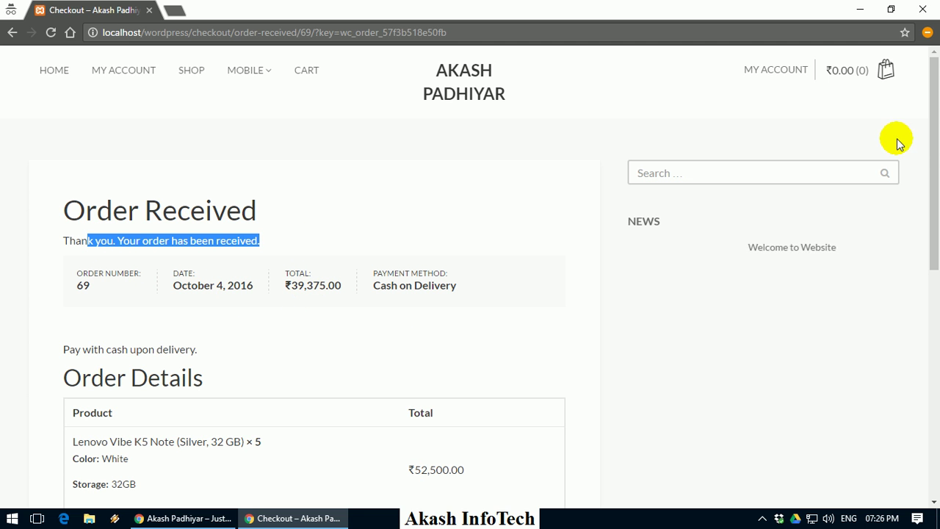
{"action": "left_click", "coordinate": [783, 69]}
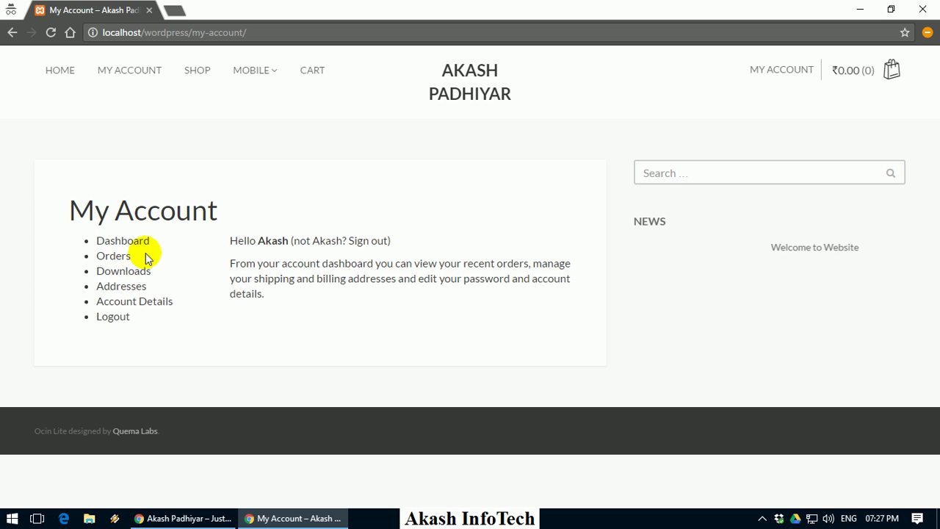
Check the saved addresses and order #69's Processing details, then switch to the admin window
{"action": "left_click", "coordinate": [127, 287]}
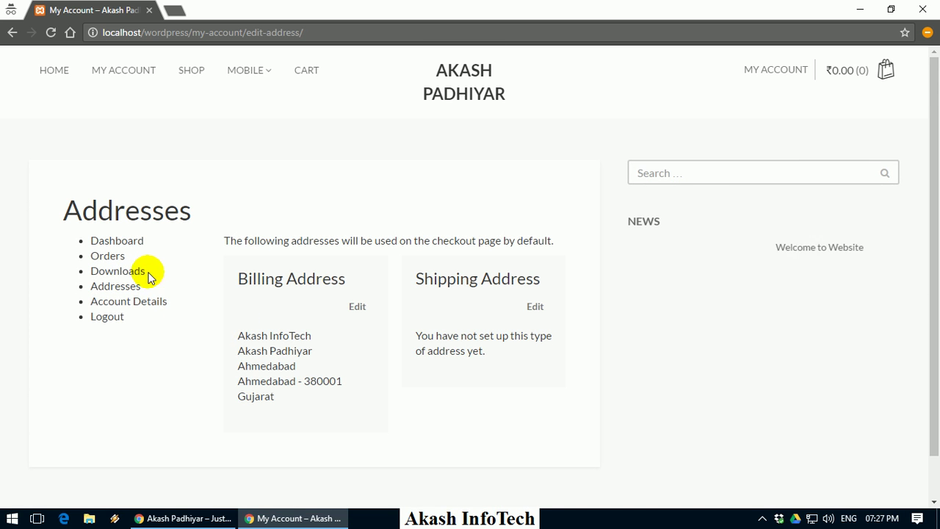
{"action": "left_click", "coordinate": [123, 258]}
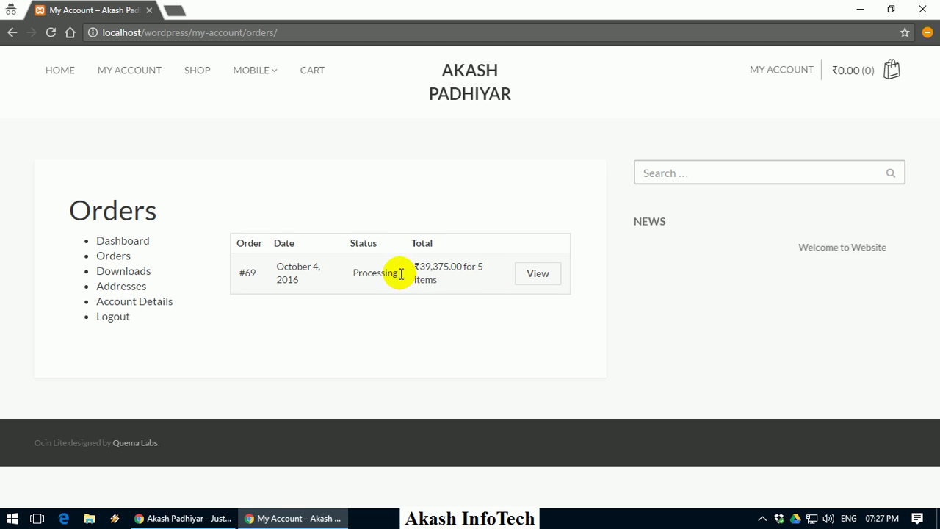
{"action": "left_click_drag", "start_coordinate": [345, 274], "coordinate": [387, 273]}
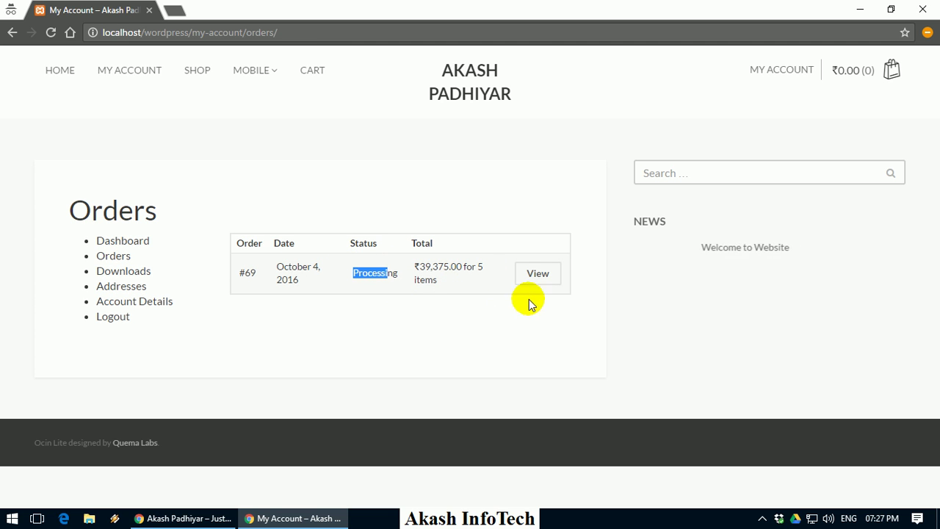
{"action": "left_click", "coordinate": [540, 275]}
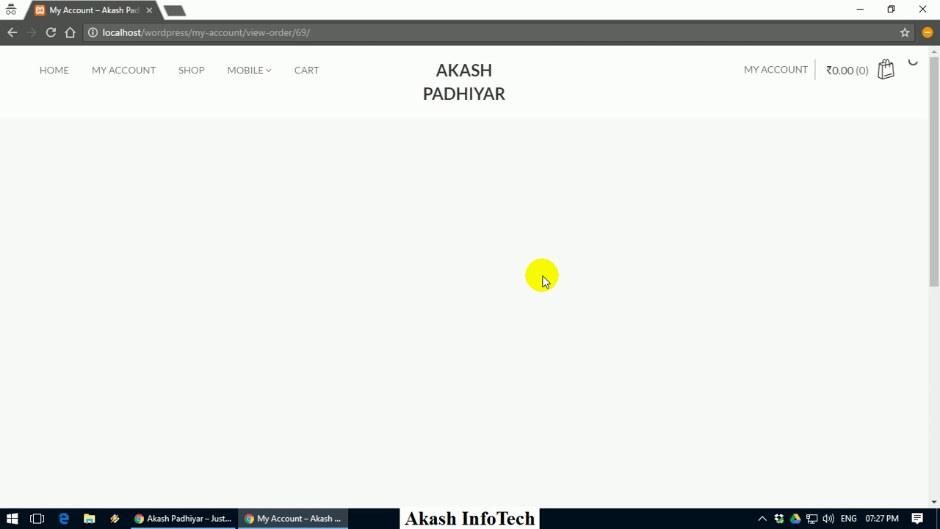
{"action": "scroll", "coordinate": [541, 276], "scroll_direction": "down", "scroll_amount": 3}
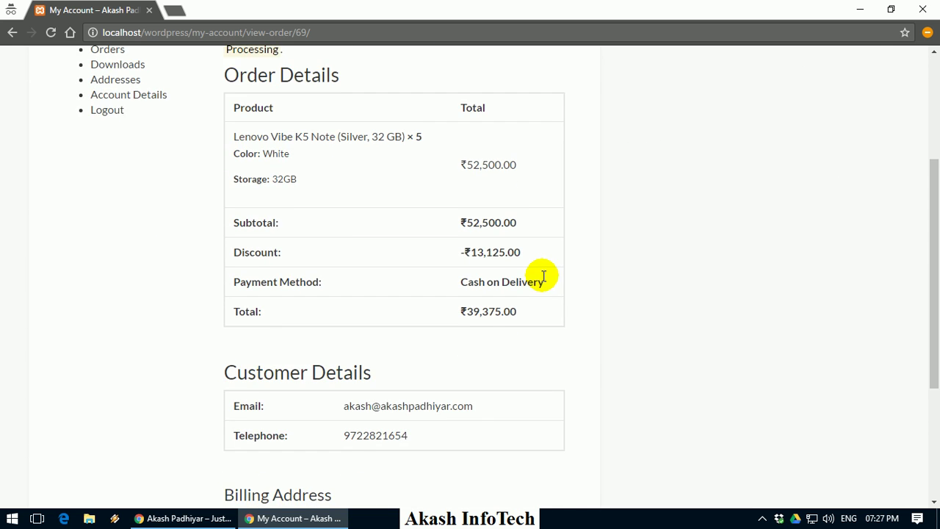
{"action": "scroll", "coordinate": [426, 252], "scroll_direction": "up", "scroll_amount": 2}
{"action": "key", "text": "alt+Tab"}
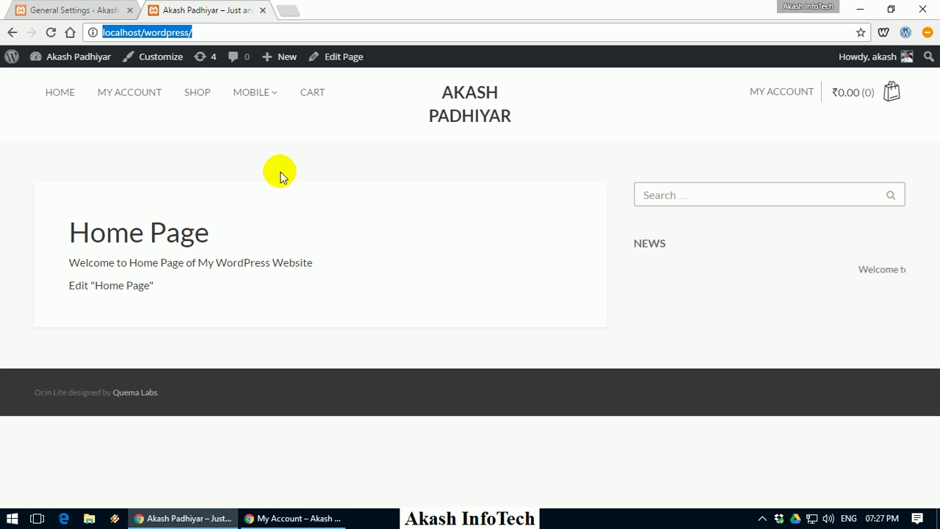
In the admin tab, close the storefront tab and open order #69's edit page
{"action": "left_click", "coordinate": [97, 9]}
{"action": "left_click", "coordinate": [128, 83]}
{"action": "left_click", "coordinate": [262, 10]}
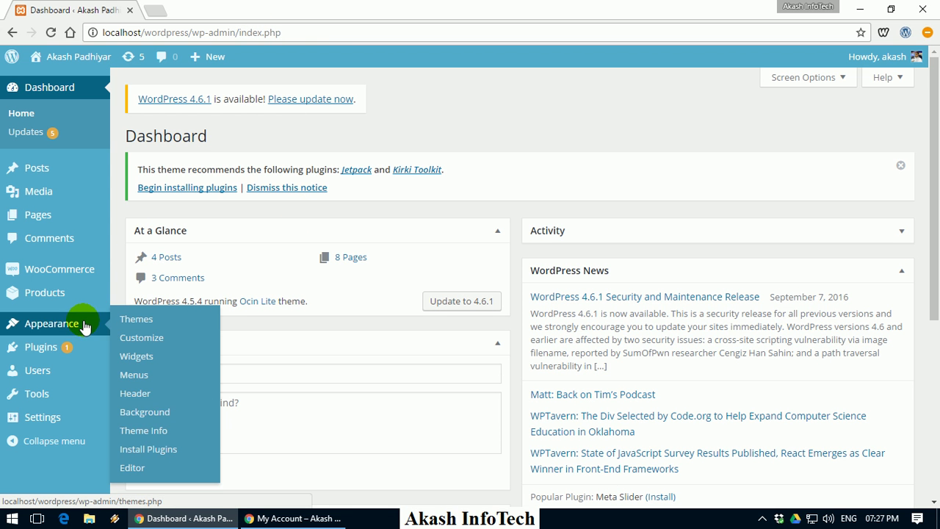
{"action": "mouse_move", "coordinate": [77, 274]}
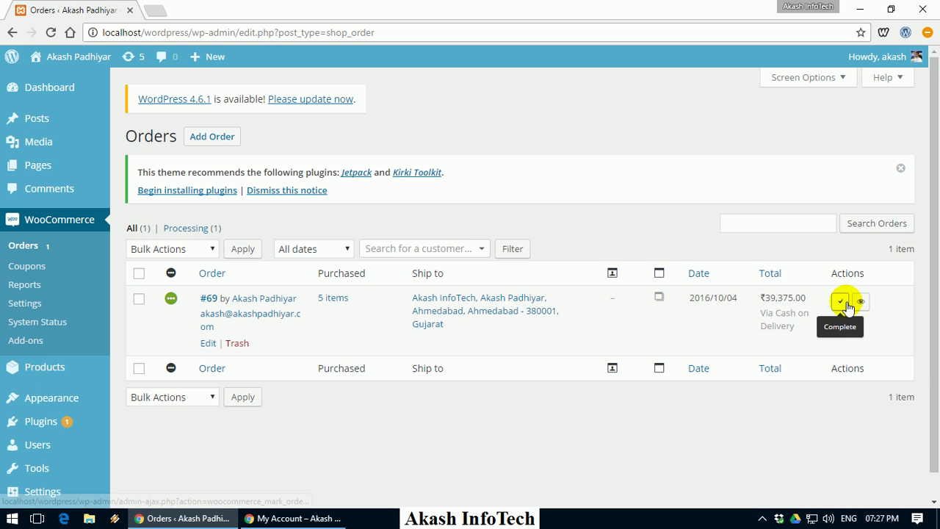
{"action": "left_click", "coordinate": [861, 304]}
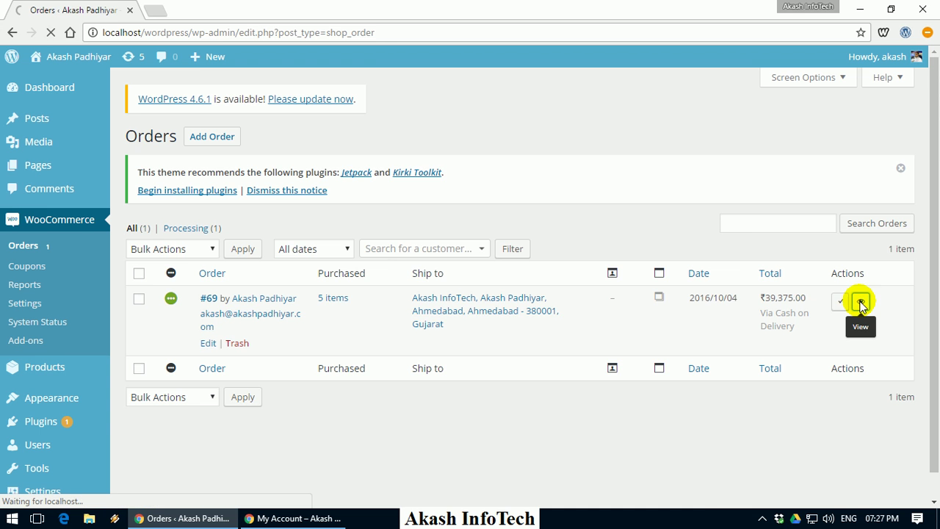
Start a new thank-you note in order #69's Add note box
{"action": "scroll", "coordinate": [523, 248], "scroll_direction": "down", "scroll_amount": 3}
{"action": "scroll", "coordinate": [523, 249], "scroll_direction": "down", "scroll_amount": 2}
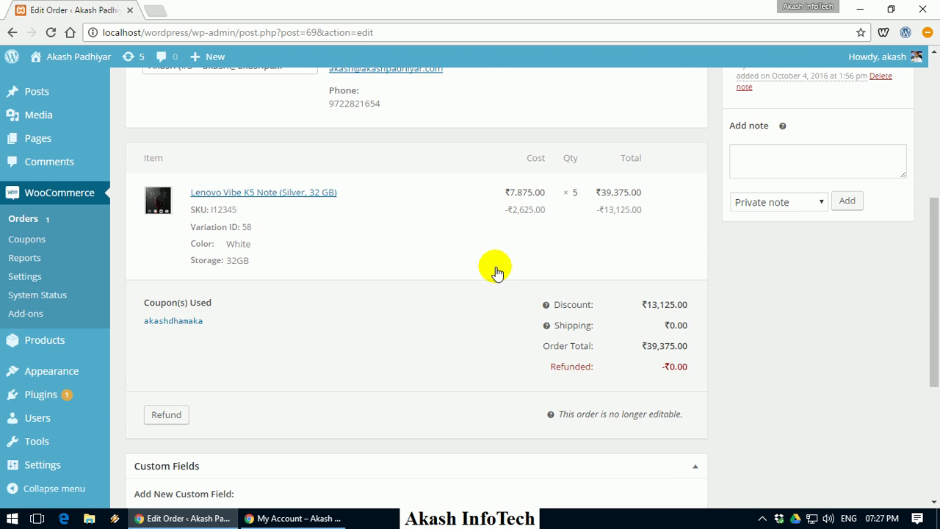
{"action": "scroll", "coordinate": [495, 269], "scroll_direction": "up", "scroll_amount": 2}
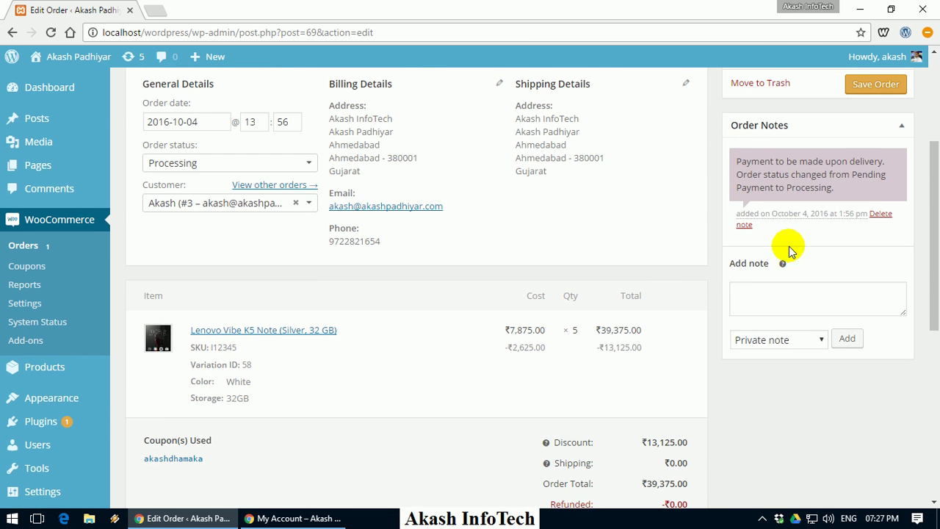
{"action": "scroll", "coordinate": [781, 216], "scroll_direction": "up", "scroll_amount": 1}
{"action": "left_click", "coordinate": [763, 367]}
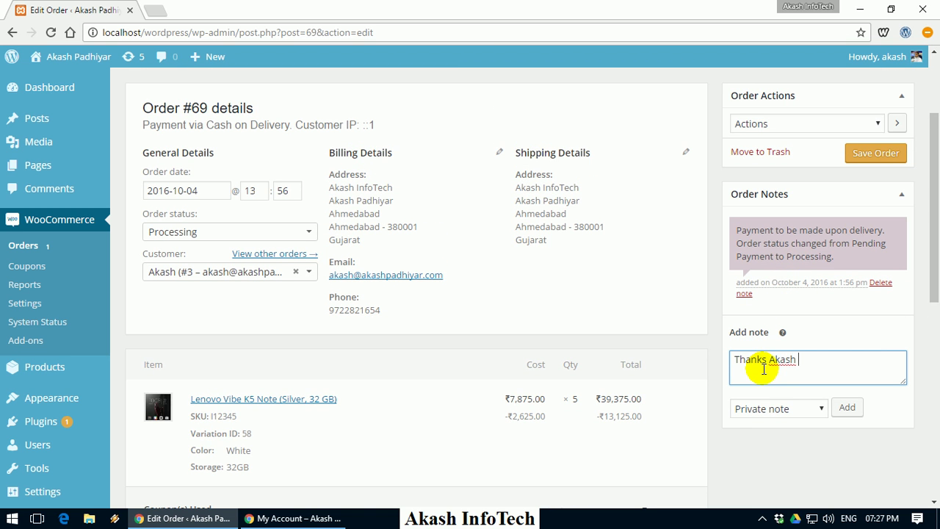
Add the thank-you message to order #69 as a 'Note to customer'
{"action": "left_click", "coordinate": [771, 408]}
{"action": "left_click", "coordinate": [771, 409]}
{"action": "left_click", "coordinate": [771, 410]}
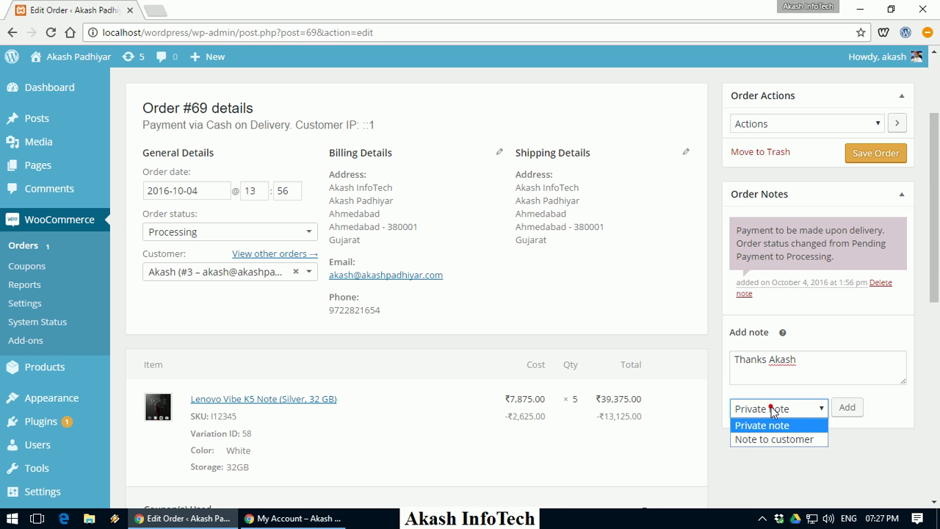
{"action": "left_click", "coordinate": [773, 441]}
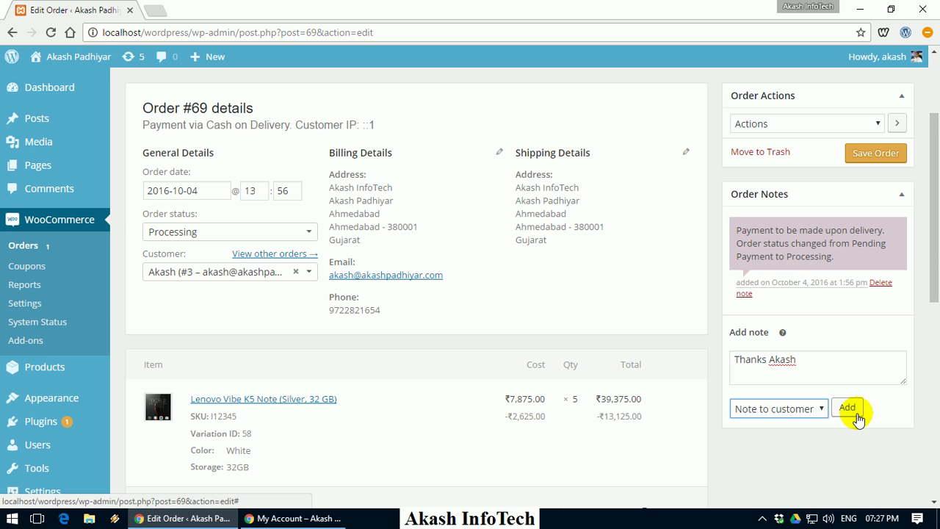
{"action": "left_click", "coordinate": [852, 411]}
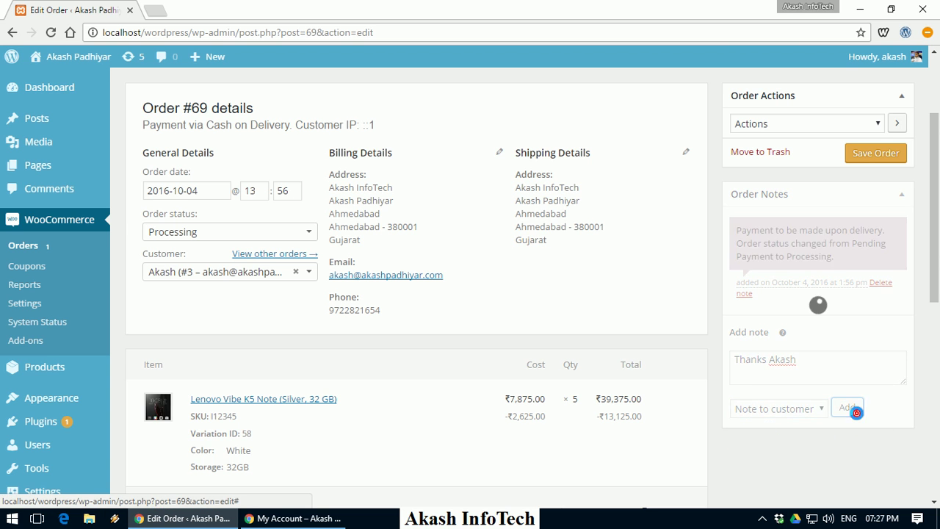
Reload the customer's order page to confirm the note under Order Updates, then return to admin
{"action": "left_click", "coordinate": [301, 519]}
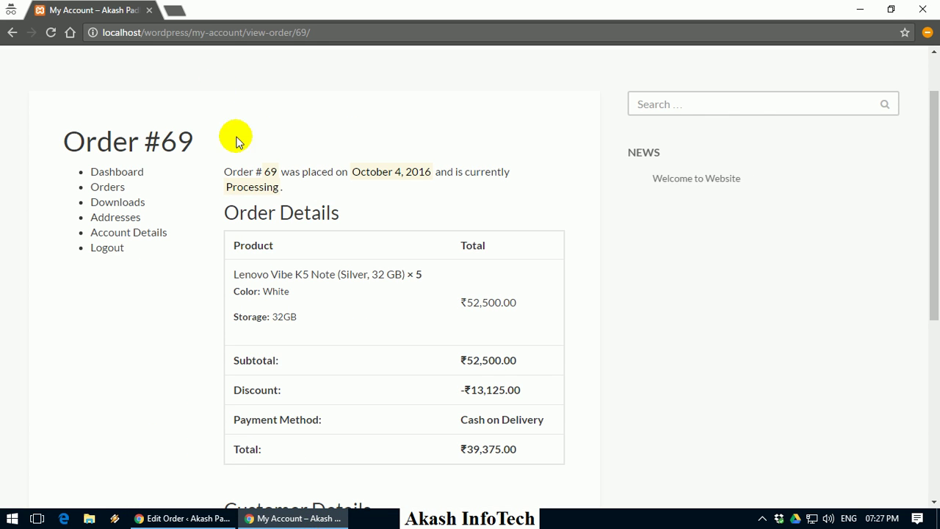
{"action": "left_click", "coordinate": [216, 39]}
{"action": "key", "text": "Return"}
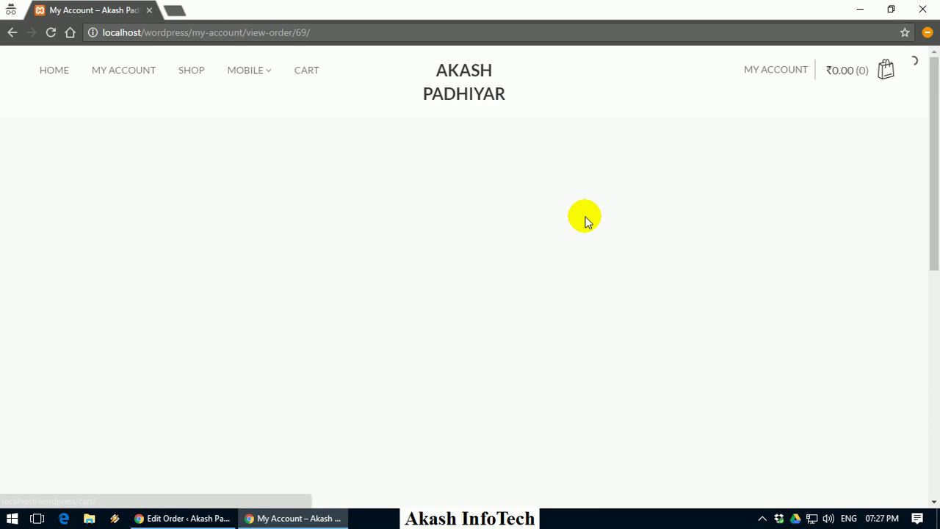
{"action": "scroll", "coordinate": [577, 214], "scroll_direction": "down", "scroll_amount": 2}
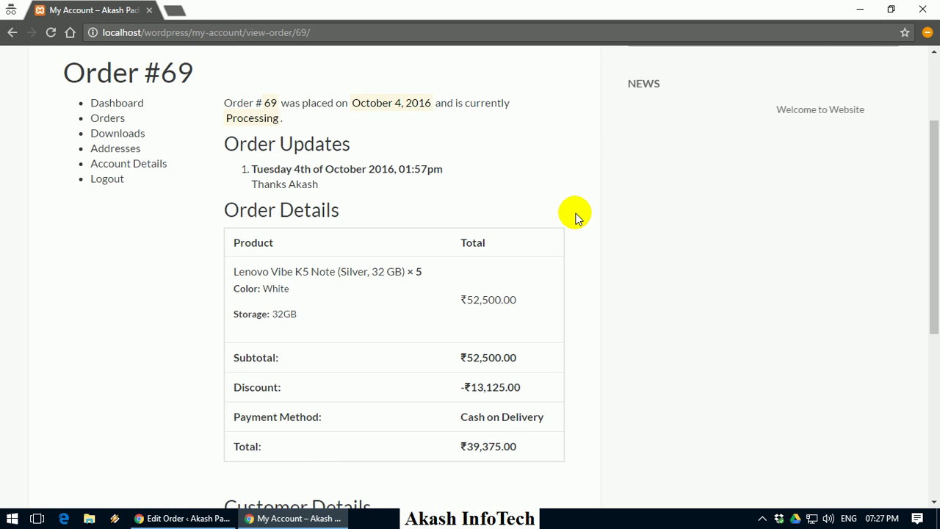
{"action": "left_click_drag", "start_coordinate": [247, 181], "coordinate": [298, 185]}
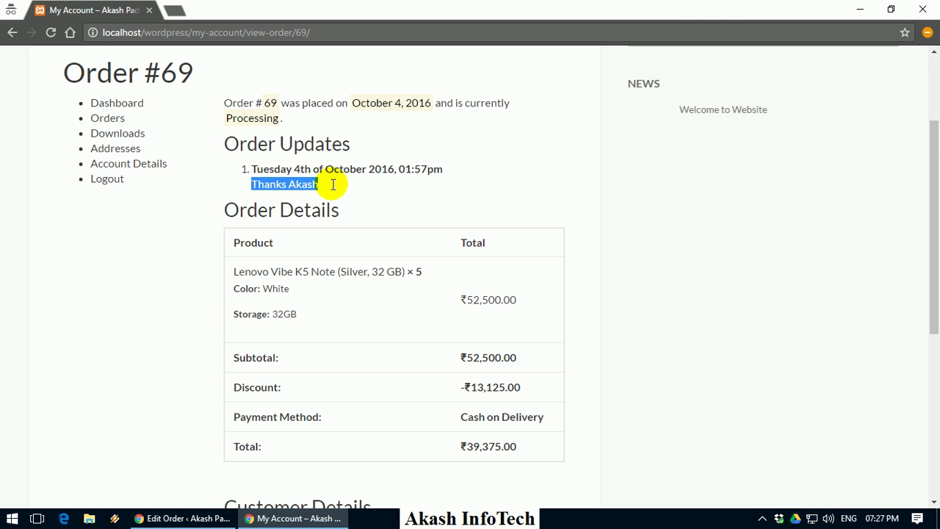
{"action": "scroll", "coordinate": [330, 176], "scroll_direction": "down", "scroll_amount": 5}
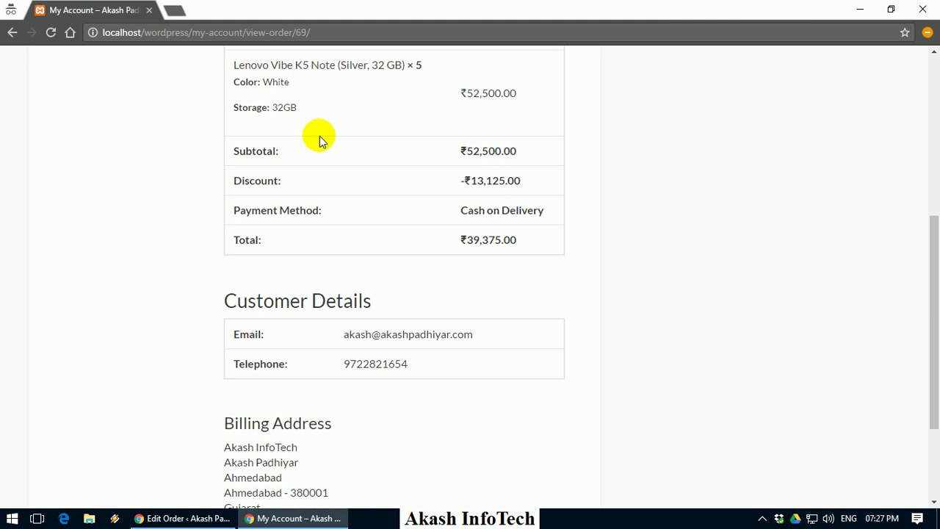
{"action": "scroll", "coordinate": [327, 134], "scroll_direction": "up", "scroll_amount": 6}
{"action": "key", "text": "alt+Tab"}
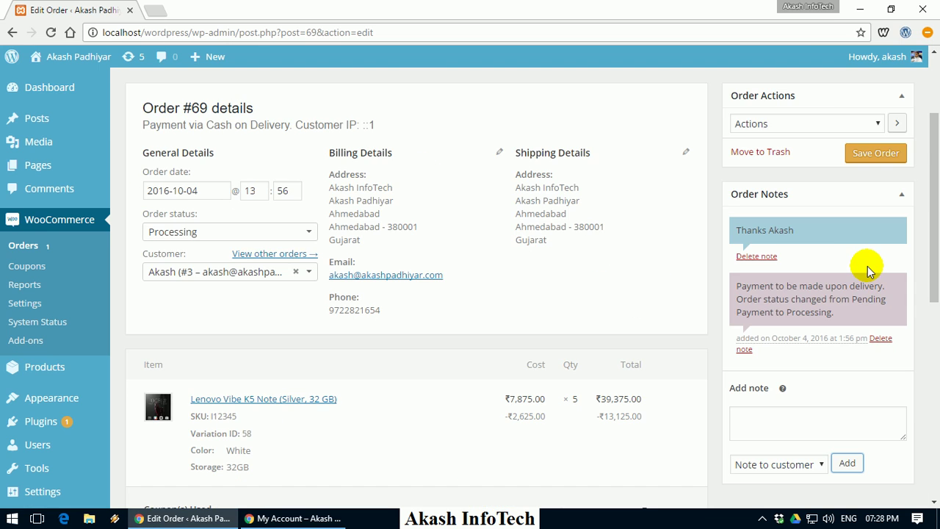
Mark order #69 Completed using the Complete action in the admin Orders list
{"action": "scroll", "coordinate": [848, 270], "scroll_direction": "up", "scroll_amount": 1}
{"action": "left_click", "coordinate": [787, 197]}
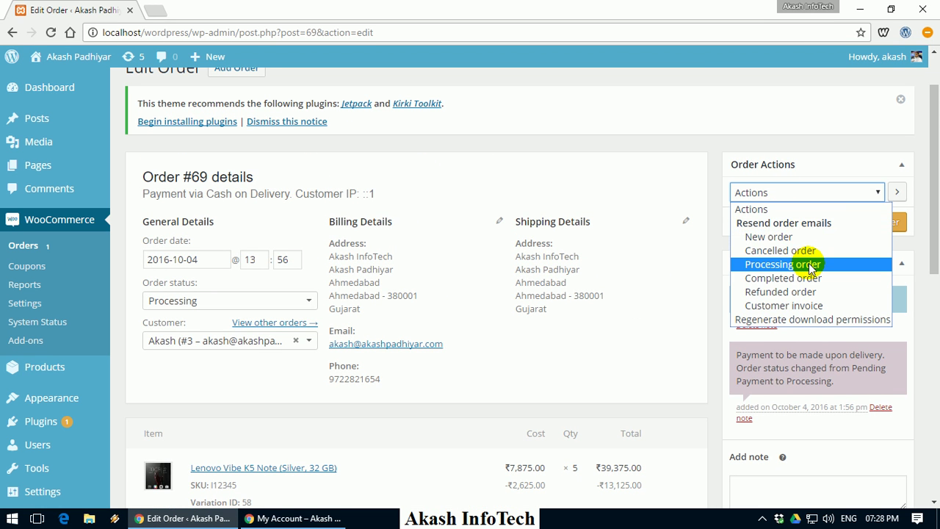
{"action": "left_click_drag", "start_coordinate": [934, 224], "coordinate": [930, 201]}
{"action": "left_click", "coordinate": [27, 246]}
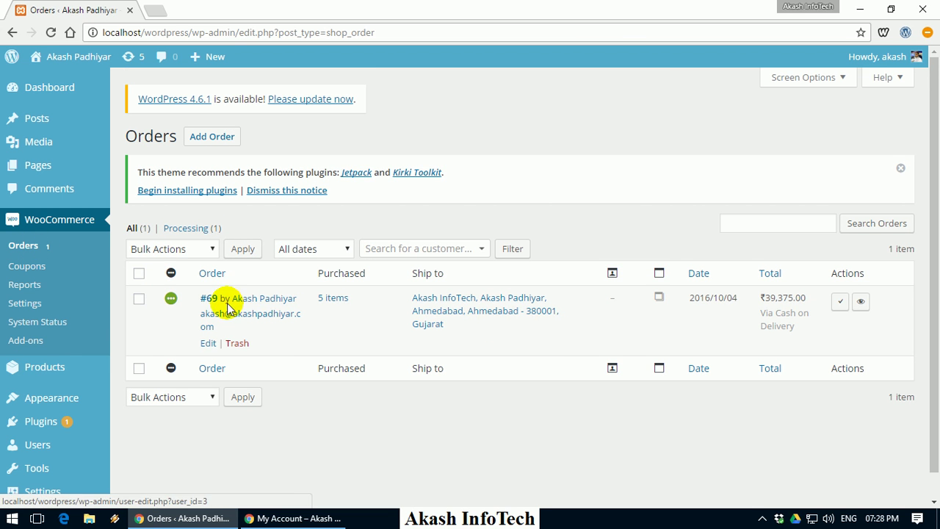
{"action": "left_click", "coordinate": [842, 308]}
Reload the customer's order page to verify the Completed status, then return to the admin orders list
{"action": "left_click", "coordinate": [294, 518]}
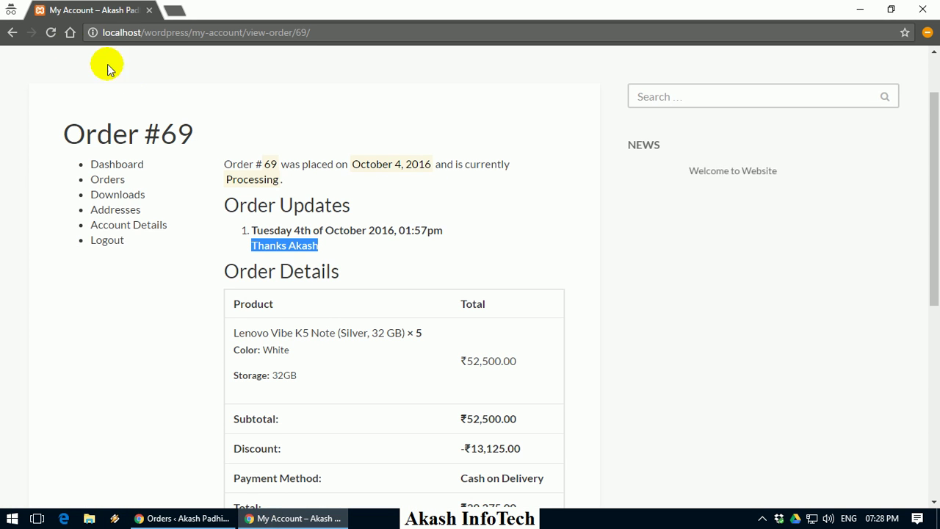
{"action": "left_click", "coordinate": [51, 32]}
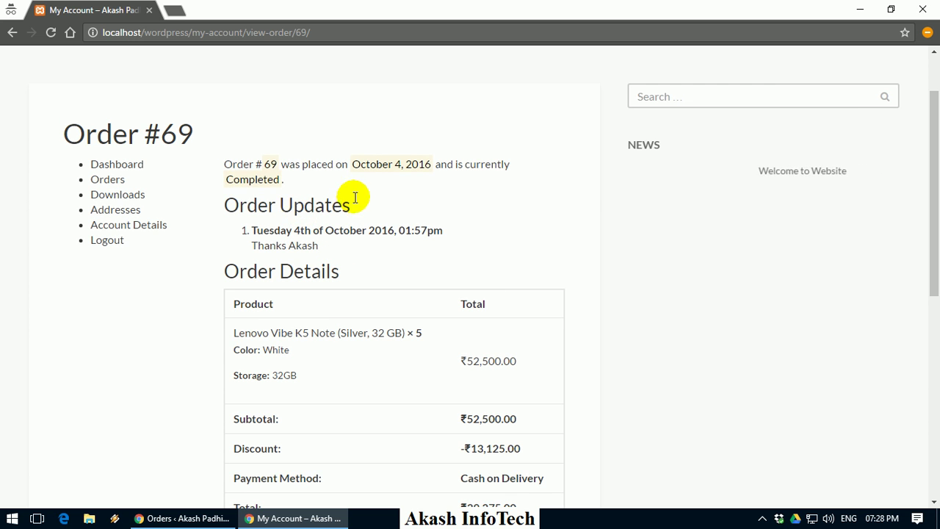
{"action": "left_click_drag", "start_coordinate": [239, 180], "coordinate": [316, 188]}
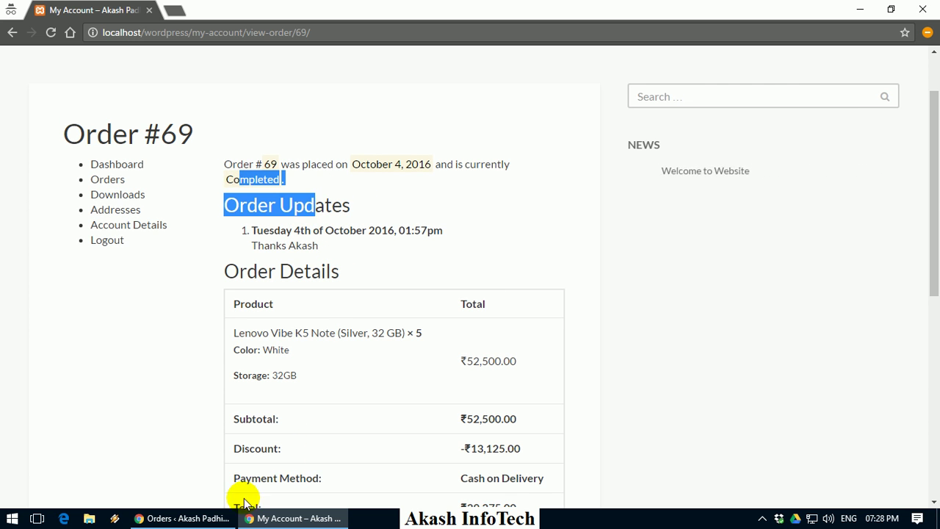
{"action": "left_click", "coordinate": [184, 519]}
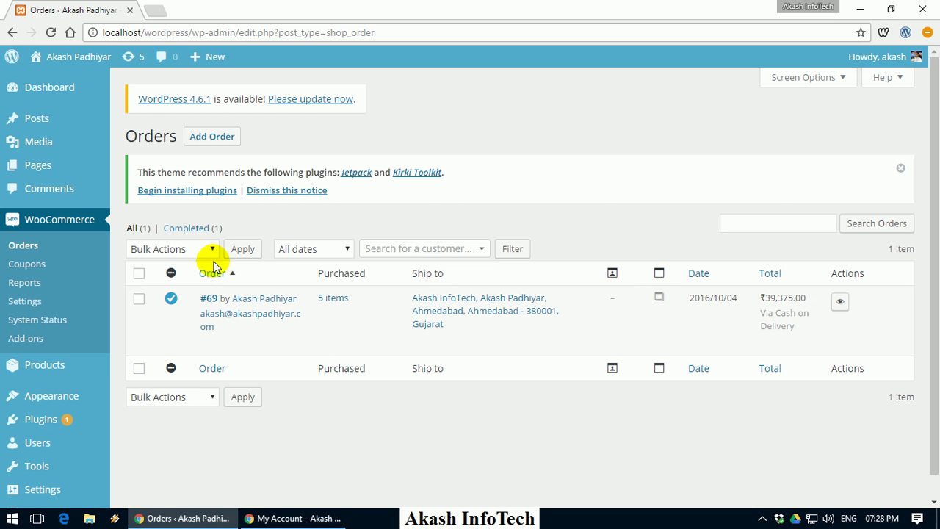
Review the Sales by date report in WooCommerce Reports
{"action": "left_click", "coordinate": [208, 231]}
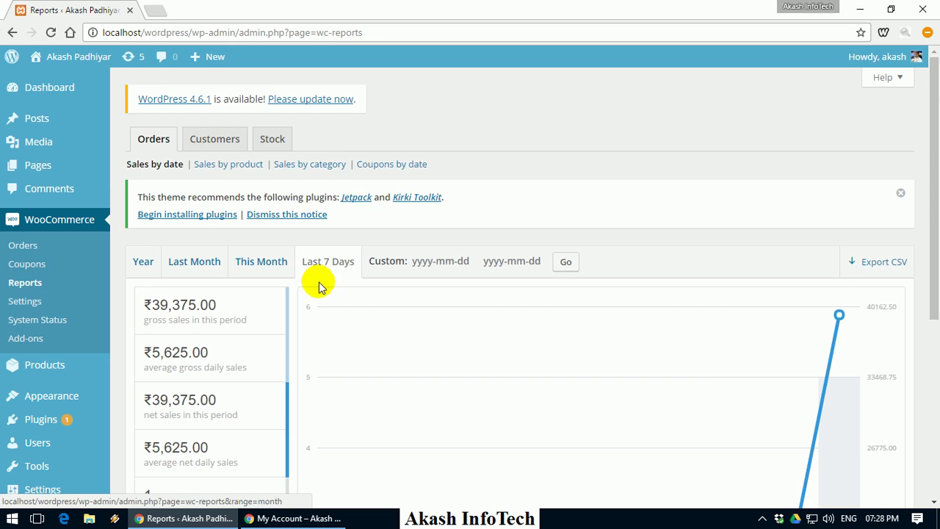
{"action": "scroll", "coordinate": [249, 253], "scroll_direction": "down", "scroll_amount": 3}
{"action": "scroll", "coordinate": [294, 294], "scroll_direction": "down", "scroll_amount": 2}
{"action": "scroll", "coordinate": [563, 316], "scroll_direction": "up", "scroll_amount": 3}
{"action": "left_click", "coordinate": [424, 163]}
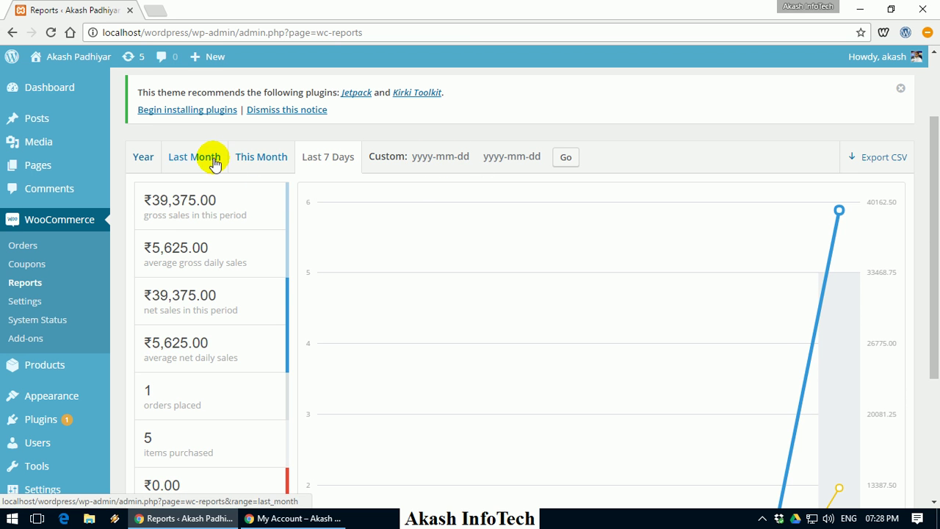
{"action": "scroll", "coordinate": [279, 218], "scroll_direction": "down", "scroll_amount": 3}
{"action": "scroll", "coordinate": [279, 220], "scroll_direction": "up", "scroll_amount": 5}
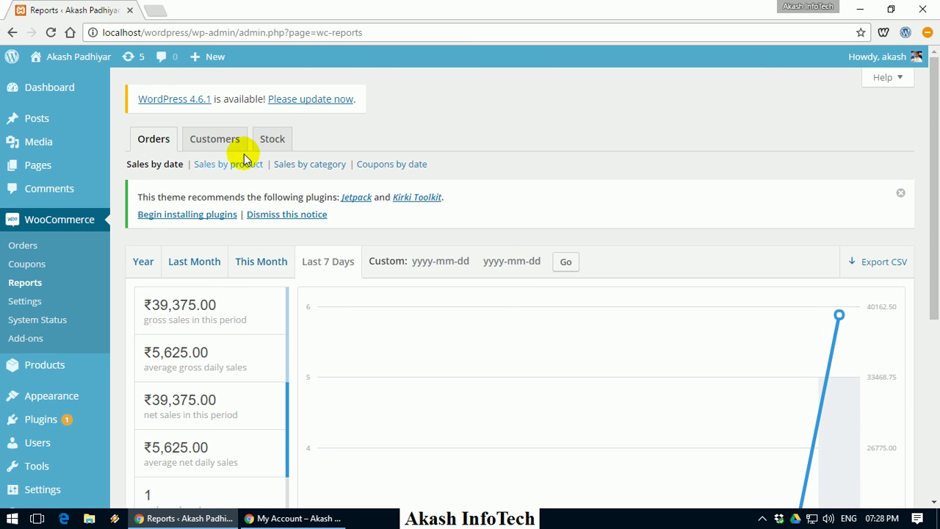
Check the Customers report, then the Stock report of low-stock products
{"action": "left_click", "coordinate": [235, 144]}
{"action": "scroll", "coordinate": [284, 298], "scroll_direction": "down", "scroll_amount": 3}
{"action": "scroll", "coordinate": [350, 292], "scroll_direction": "up", "scroll_amount": 3}
{"action": "left_click", "coordinate": [280, 141]}
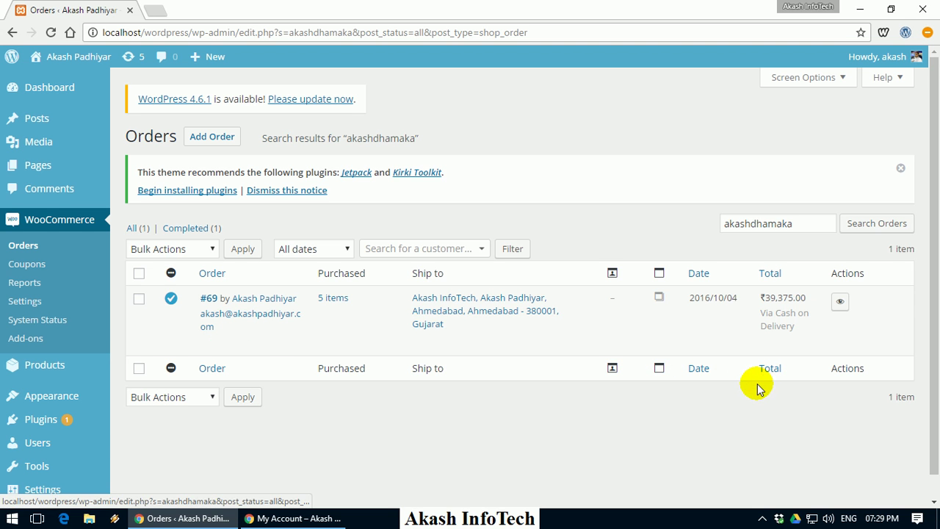
After scanning the akashdhamaka order results, open the storefront Home page, then My Account
{"action": "scroll", "coordinate": [96, 323], "scroll_direction": "down", "scroll_amount": 1}
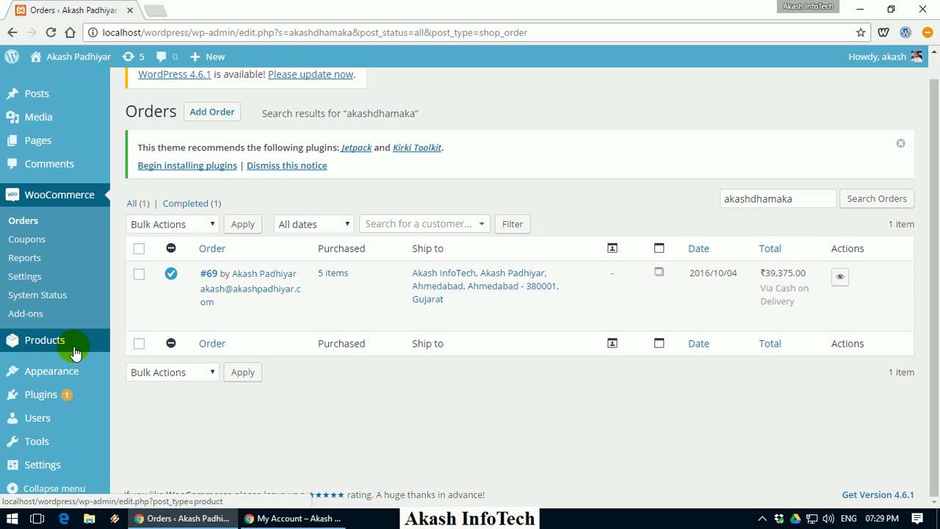
{"action": "scroll", "coordinate": [63, 105], "scroll_direction": "up", "scroll_amount": 1}
{"action": "mouse_move", "coordinate": [66, 93]}
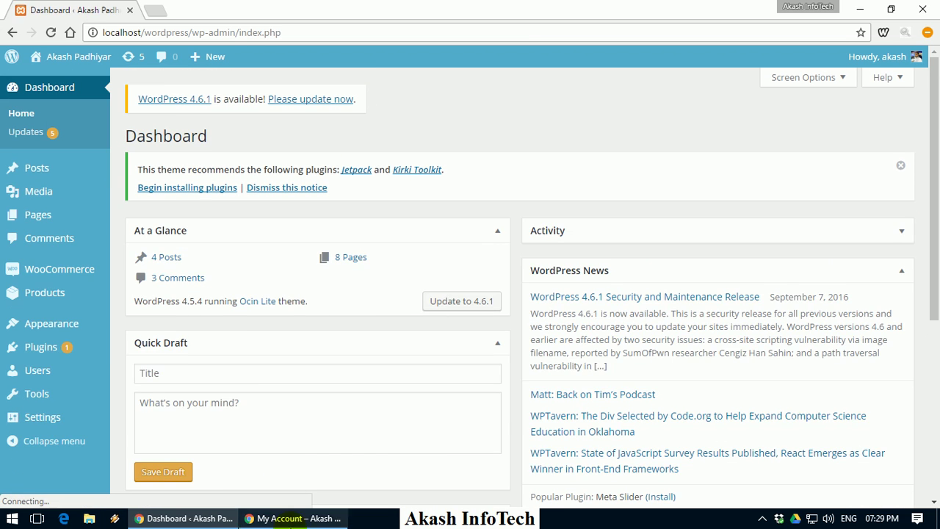
{"action": "left_click", "coordinate": [294, 519]}
{"action": "scroll", "coordinate": [145, 118], "scroll_direction": "up", "scroll_amount": 2}
{"action": "left_click", "coordinate": [71, 73]}
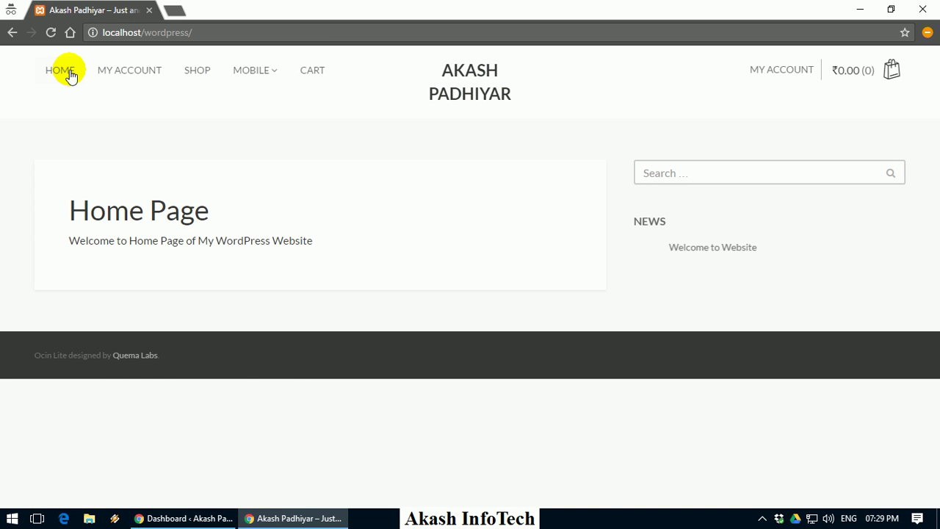
{"action": "left_click", "coordinate": [149, 77]}
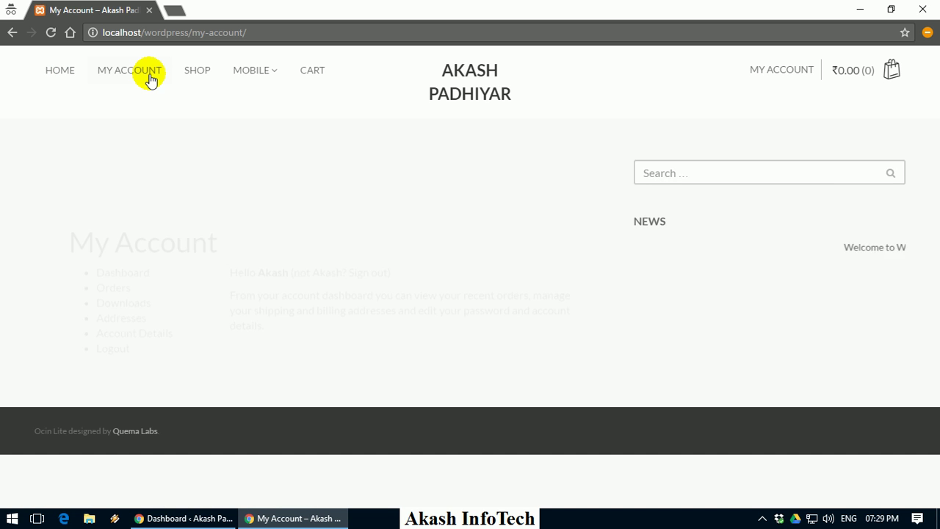